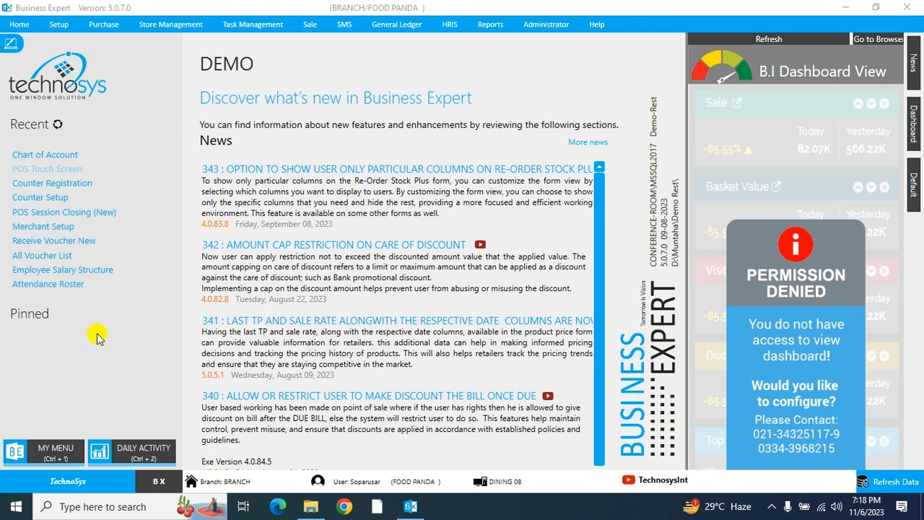
- Open the Receive Voucher list under General Ledger and start a new received voucher
{"action": "left_click", "coordinate": [390, 27]}
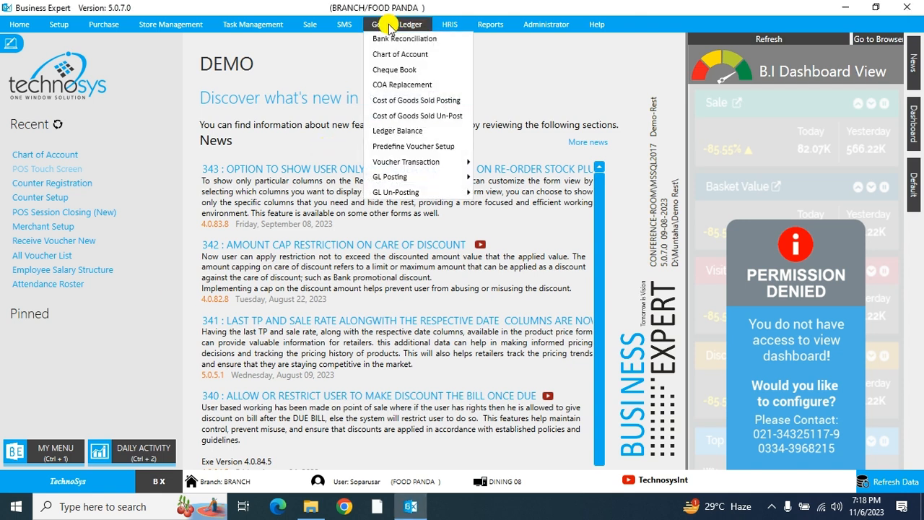
{"action": "mouse_move", "coordinate": [408, 164]}
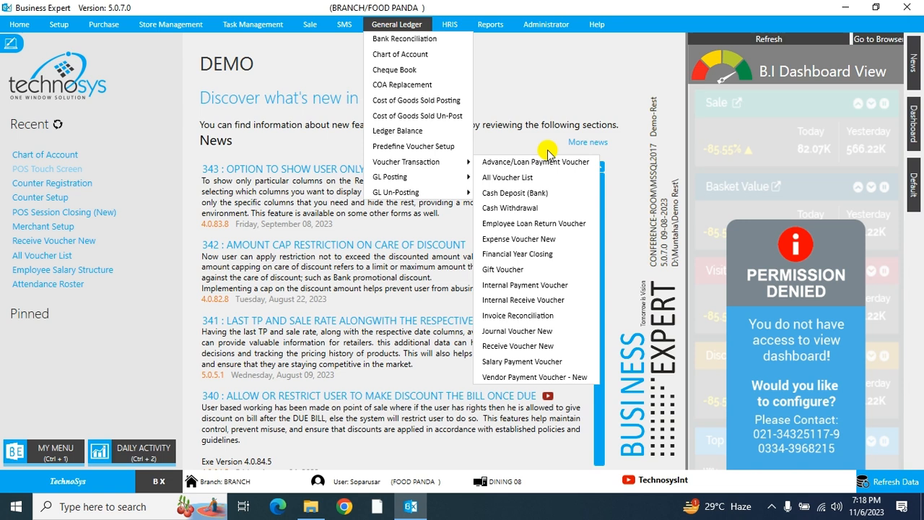
{"action": "left_click", "coordinate": [519, 346]}
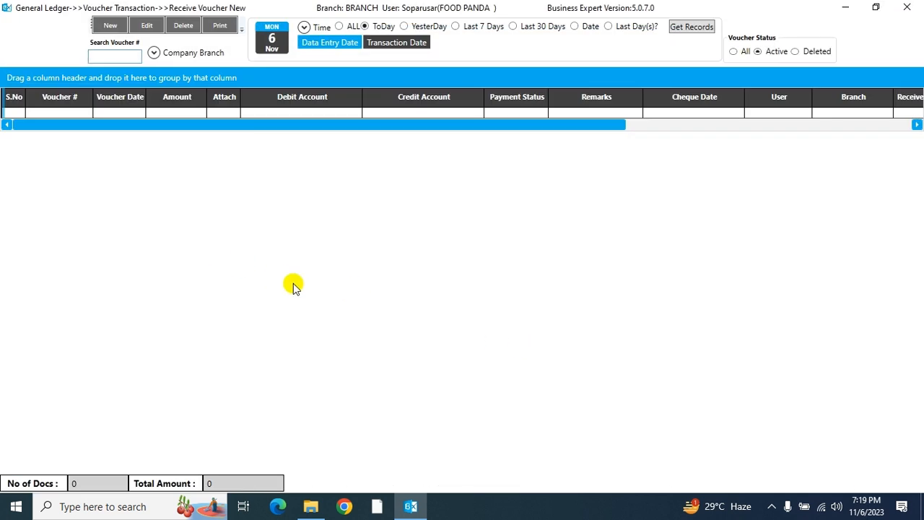
{"action": "left_click", "coordinate": [109, 26]}
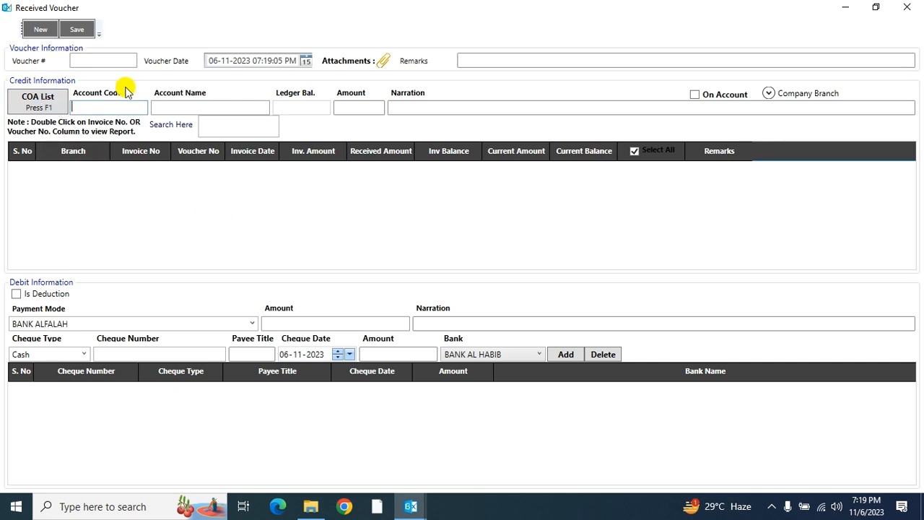
- Check the voucher's attachments without adding any, then visit the Remarks and Narration fields
{"action": "left_click", "coordinate": [384, 60]}
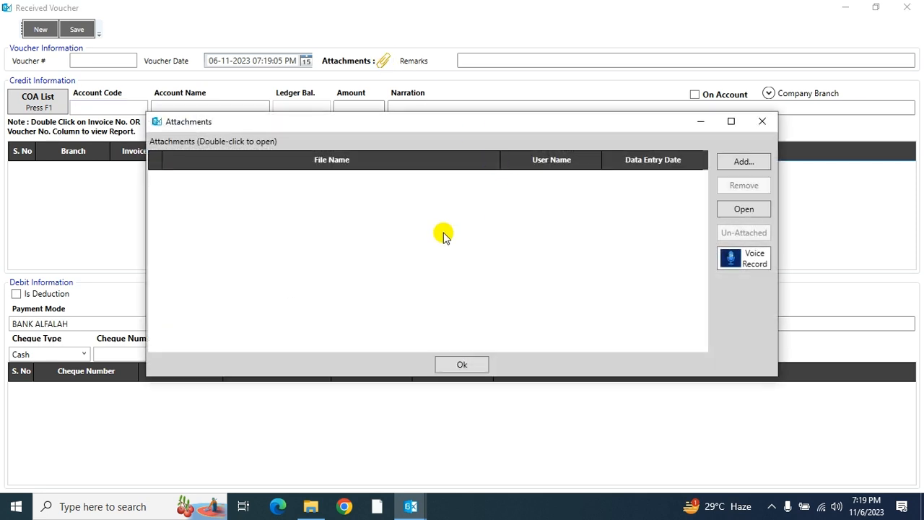
{"action": "left_click", "coordinate": [761, 121]}
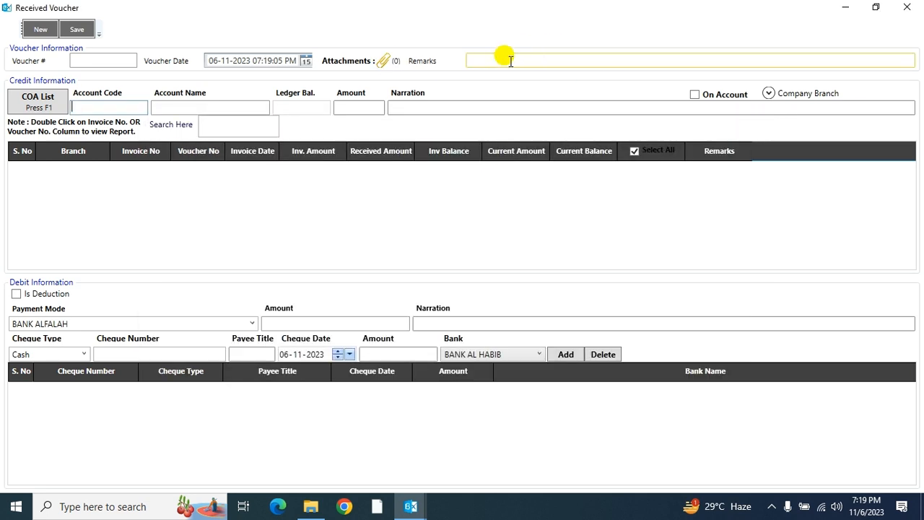
{"action": "left_click", "coordinate": [493, 58]}
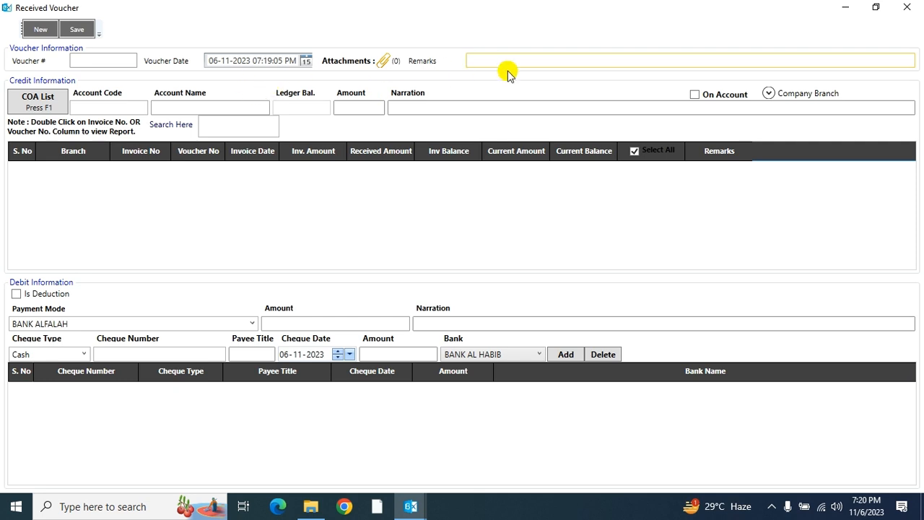
{"action": "left_click", "coordinate": [423, 107]}
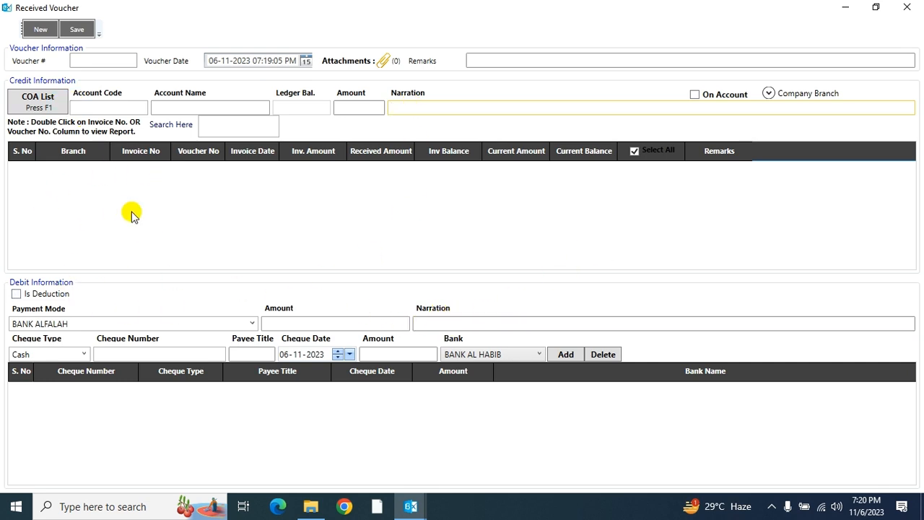
{"action": "left_click", "coordinate": [46, 106]}
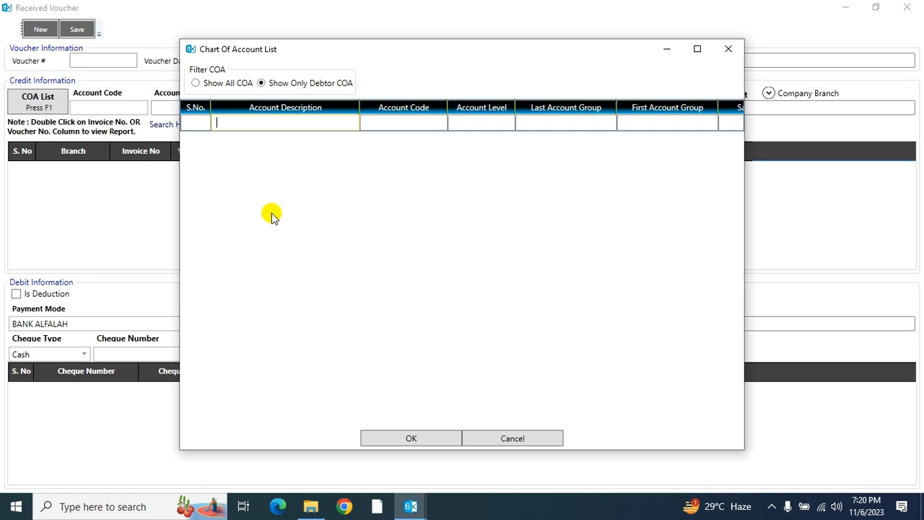
{"action": "left_click", "coordinate": [230, 85]}
{"action": "type", "text": "js ban"}
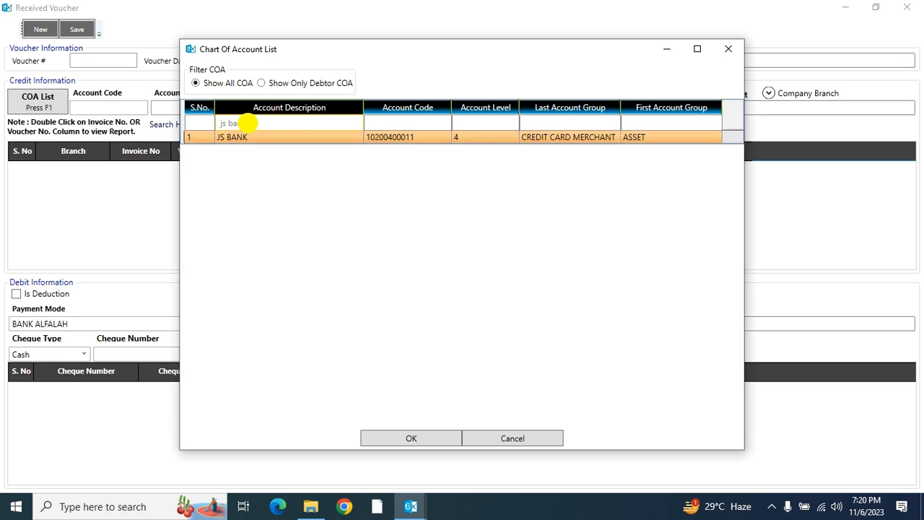
{"action": "left_click", "coordinate": [302, 138]}
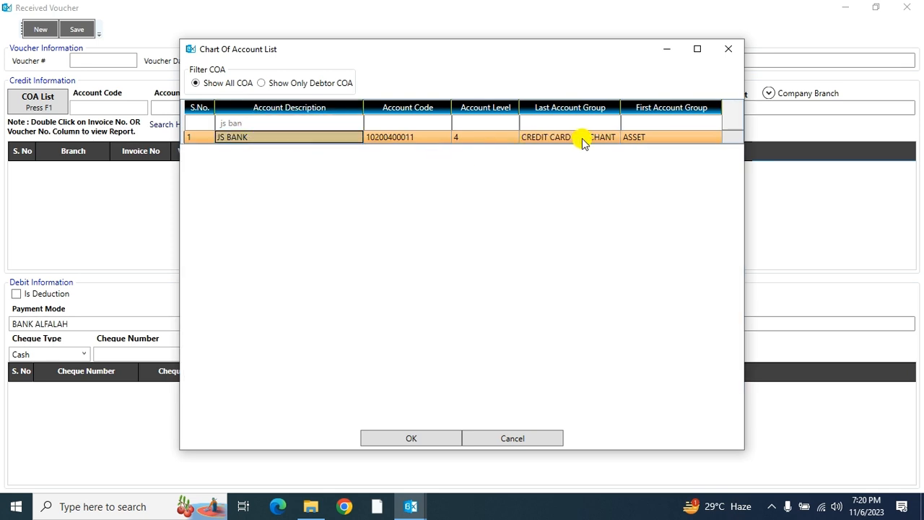
{"action": "left_click", "coordinate": [373, 442]}
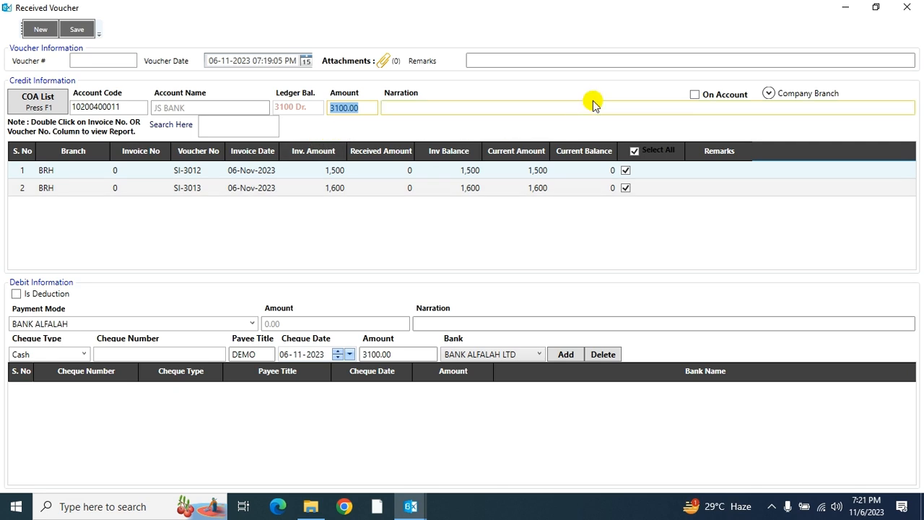
- Toggle On Account on and off so both JS BANK invoices sit unticked at 0.00
{"action": "left_click", "coordinate": [694, 96]}
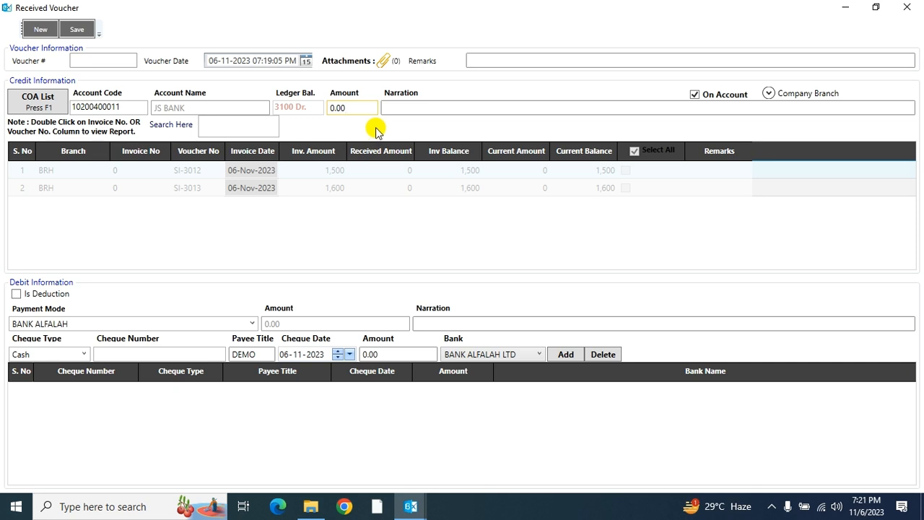
{"action": "left_click", "coordinate": [693, 95]}
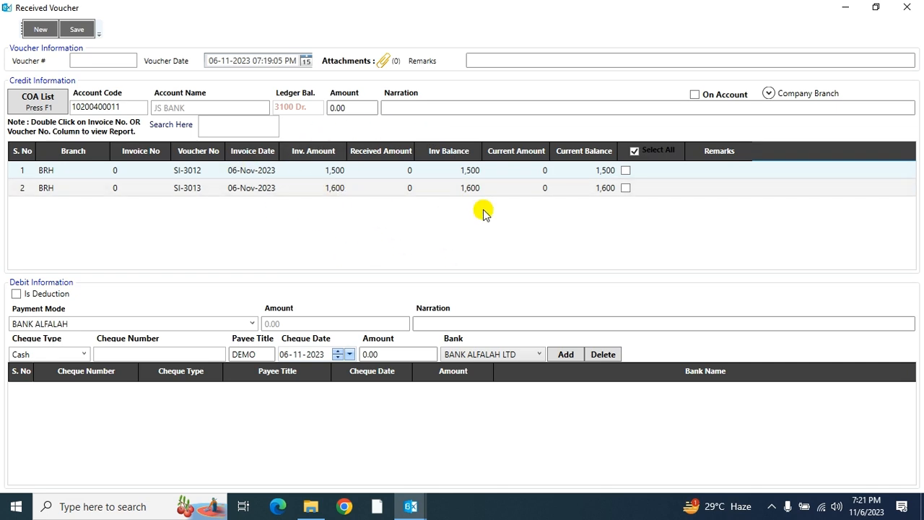
{"action": "left_click", "coordinate": [223, 125]}
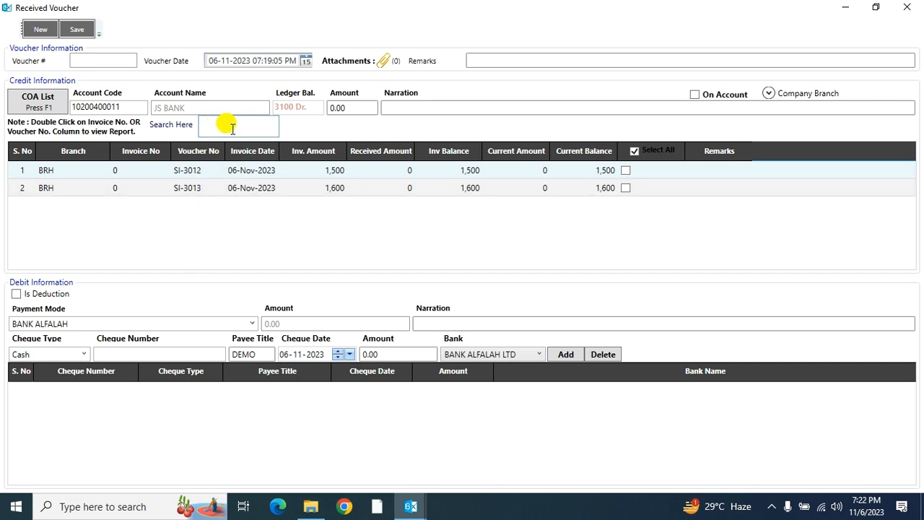
- Apply a partial 1,000 receipt to invoice SI-3012, leaving a 500 balance
{"action": "type", "text": "3012"}
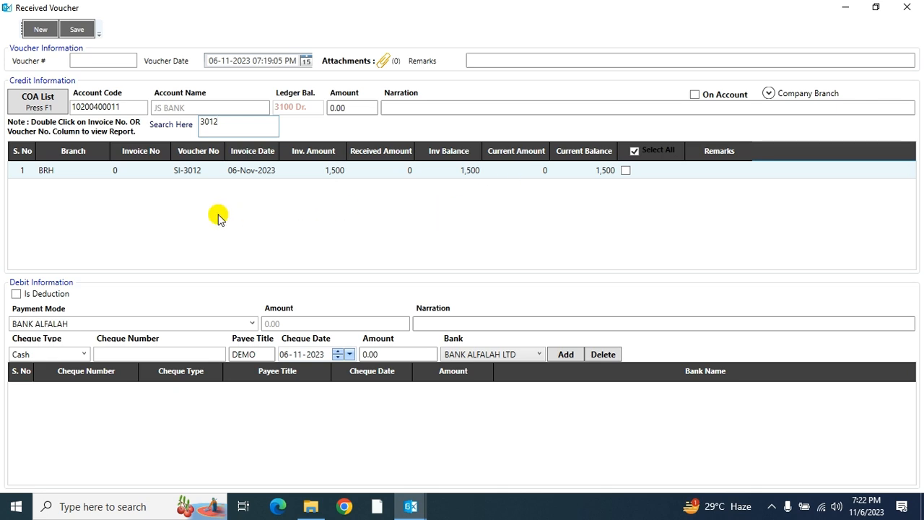
{"action": "key", "text": "BackSpace"}
{"action": "key", "text": "BackSpace"}
{"action": "key", "text": "BackSpace"}
{"action": "key", "text": "BackSpace"}
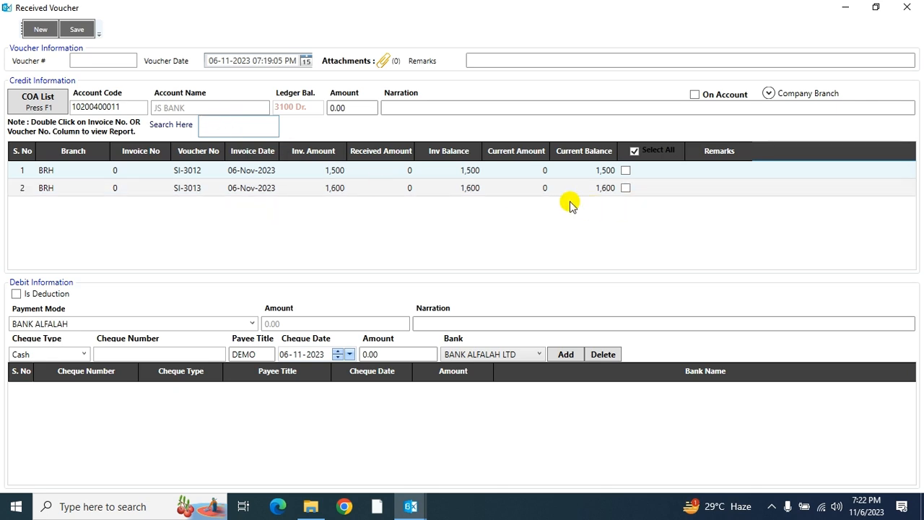
{"action": "left_click", "coordinate": [633, 151]}
{"action": "left_click", "coordinate": [625, 171]}
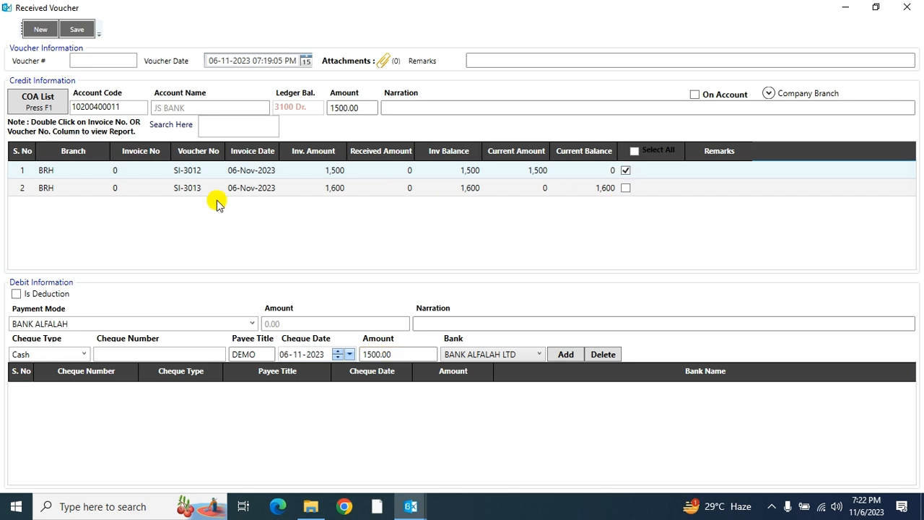
{"action": "left_click", "coordinate": [625, 170]}
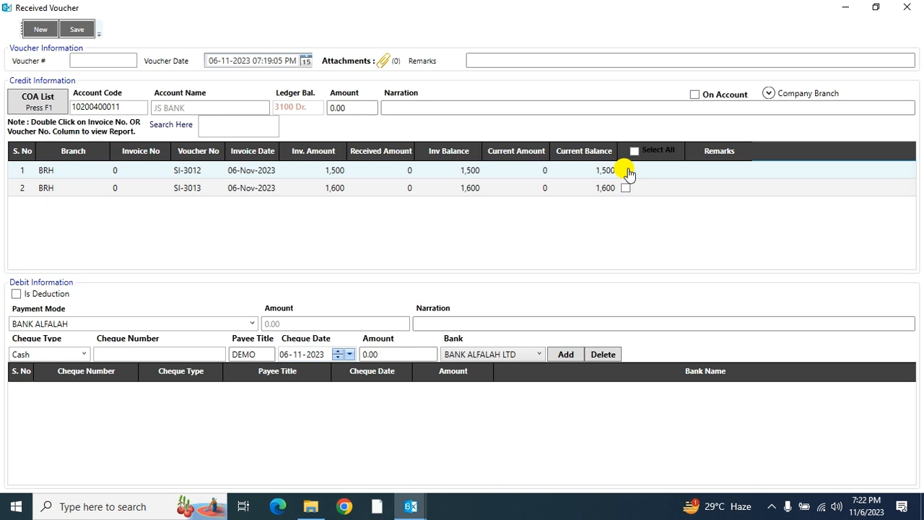
{"action": "left_click", "coordinate": [518, 170]}
{"action": "type", "text": "1000"}
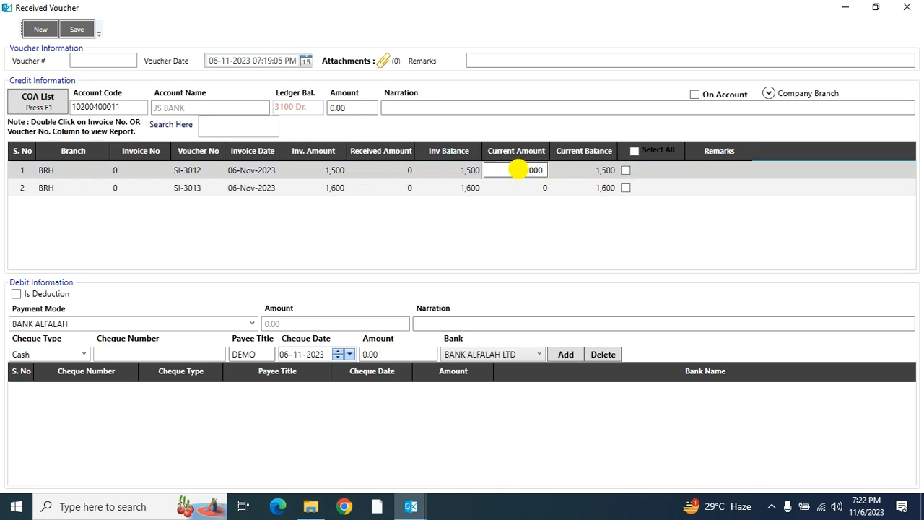
{"action": "key", "text": "Return"}
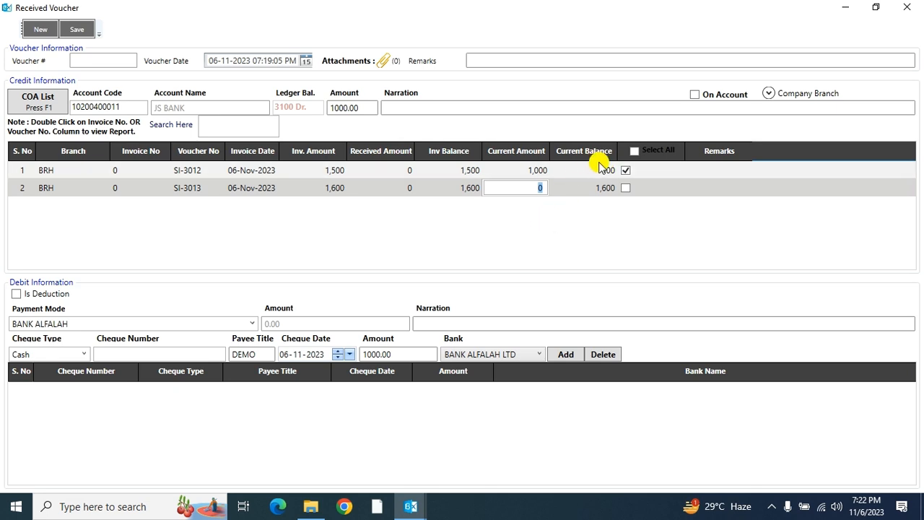
{"action": "left_click", "coordinate": [518, 170]}
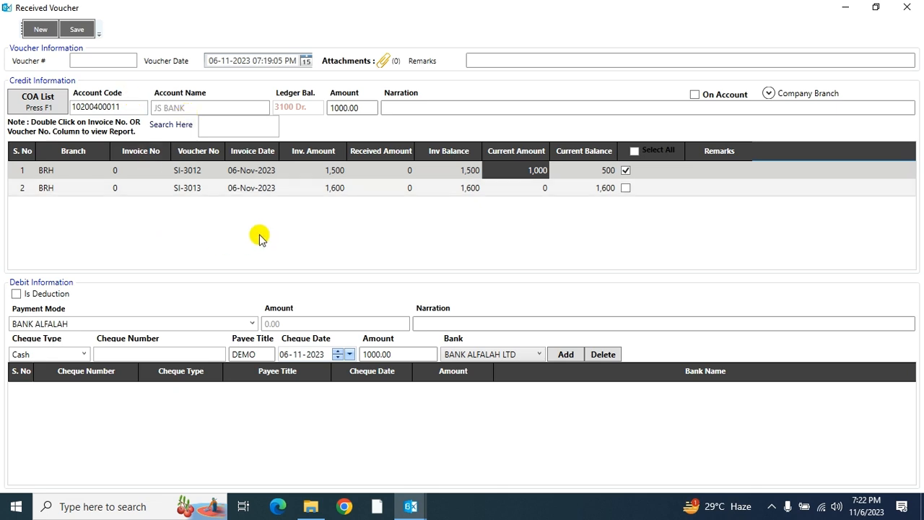
- Add a 50.00 INCOME TAX PAYABLE deduction line to the voucher
{"action": "left_click", "coordinate": [27, 294]}
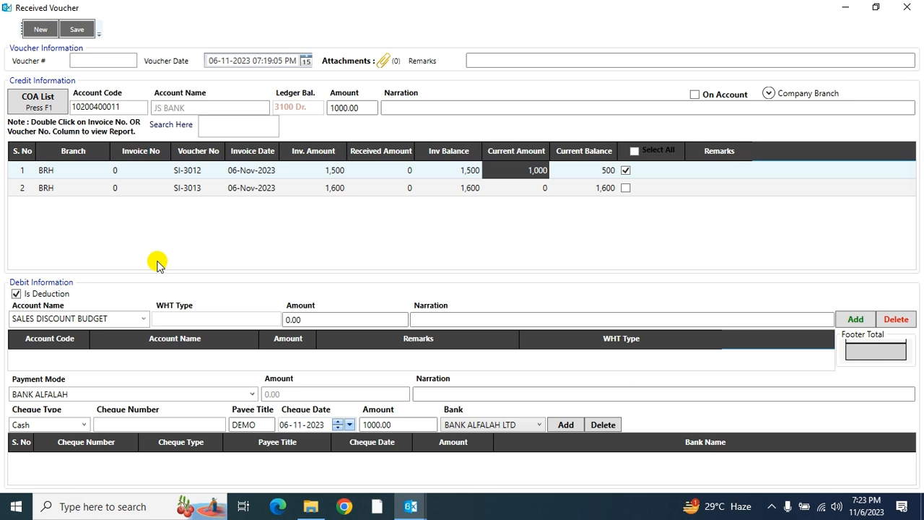
{"action": "left_click", "coordinate": [144, 319]}
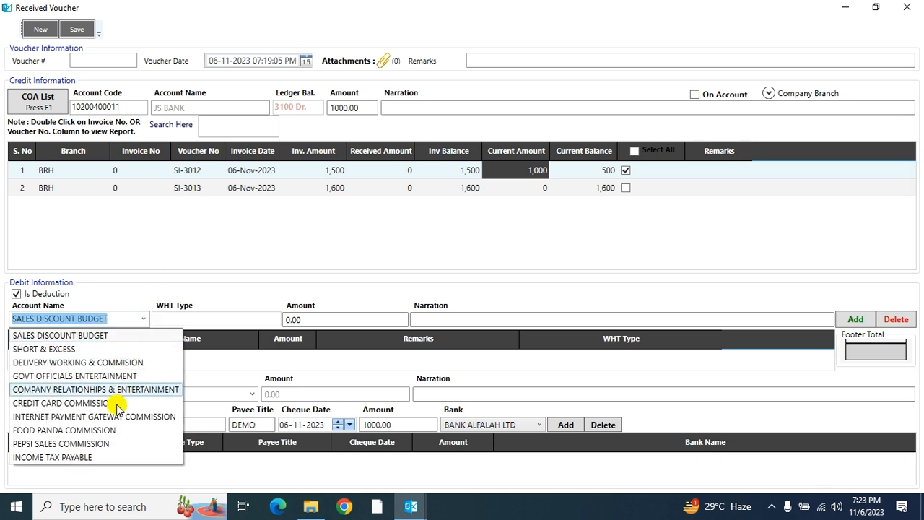
{"action": "left_click", "coordinate": [96, 458]}
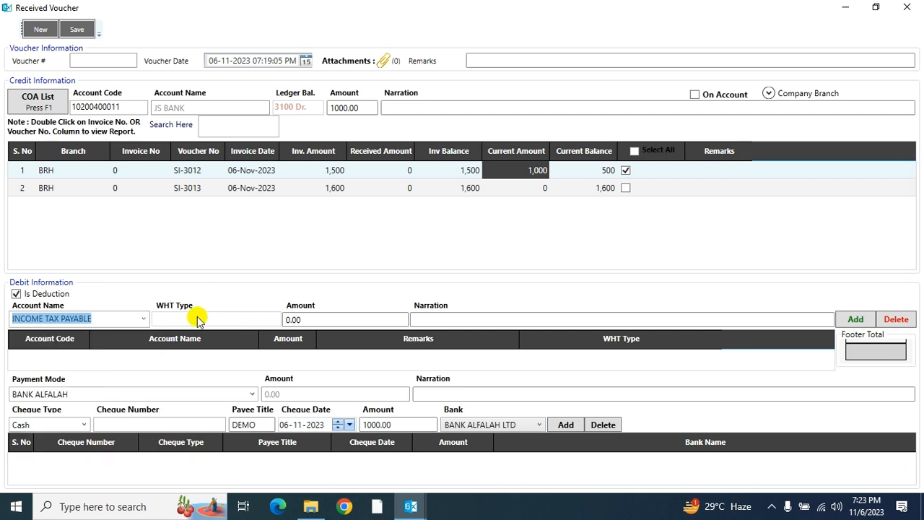
{"action": "left_click", "coordinate": [306, 320]}
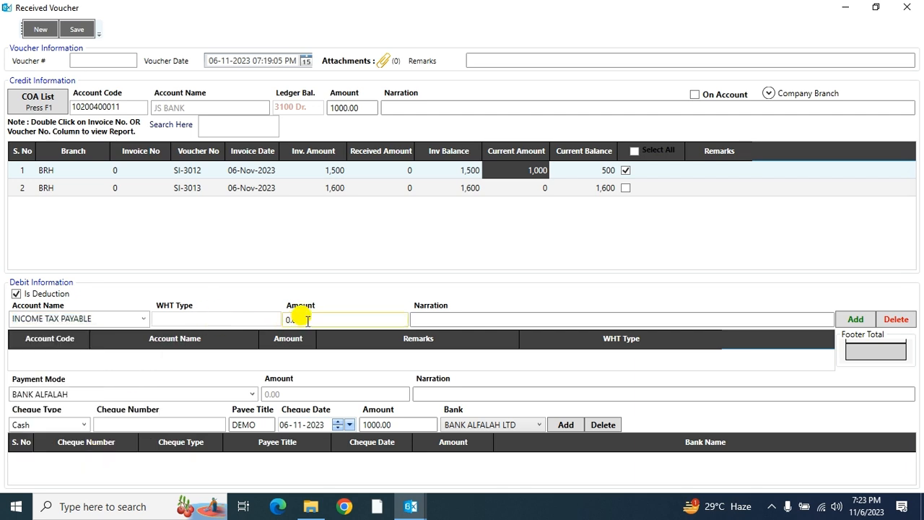
{"action": "type", "text": "50"}
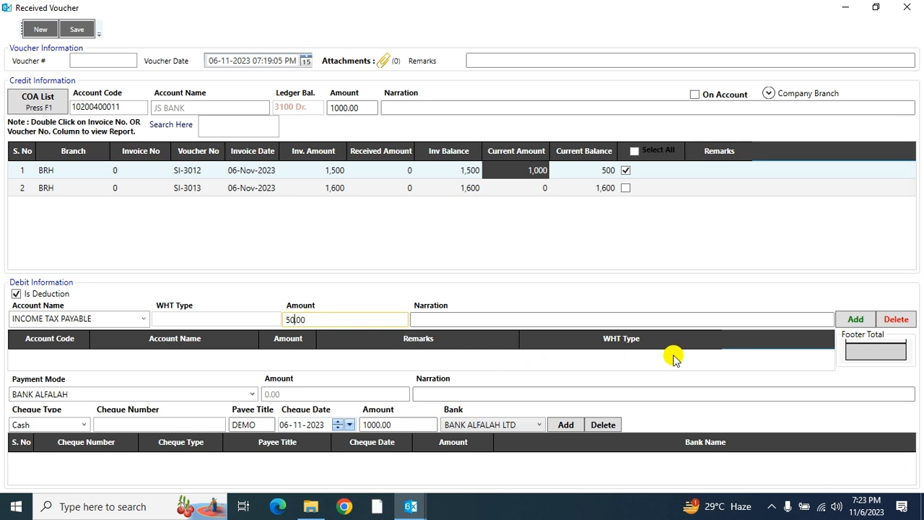
{"action": "left_click", "coordinate": [850, 322]}
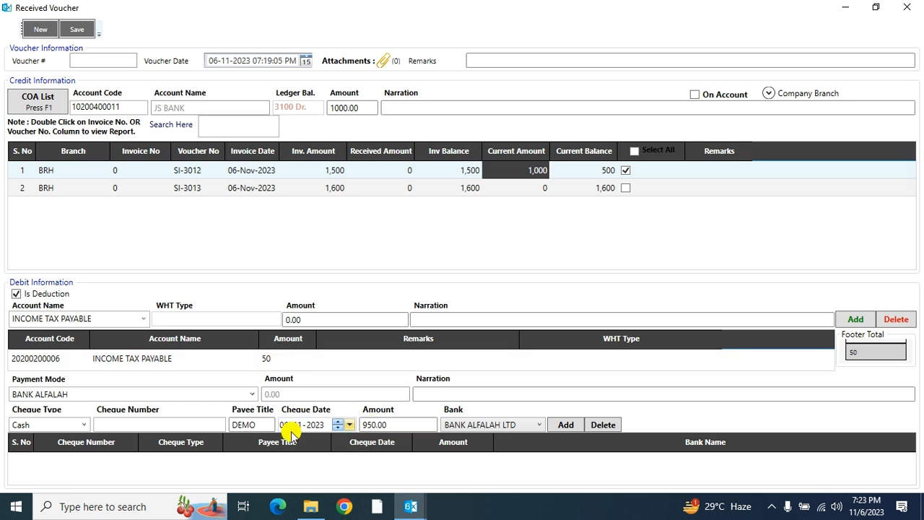
- Keep payment mode BANK ALFALAH and set the cheque type to A/c Payee Only
{"action": "left_click", "coordinate": [253, 395]}
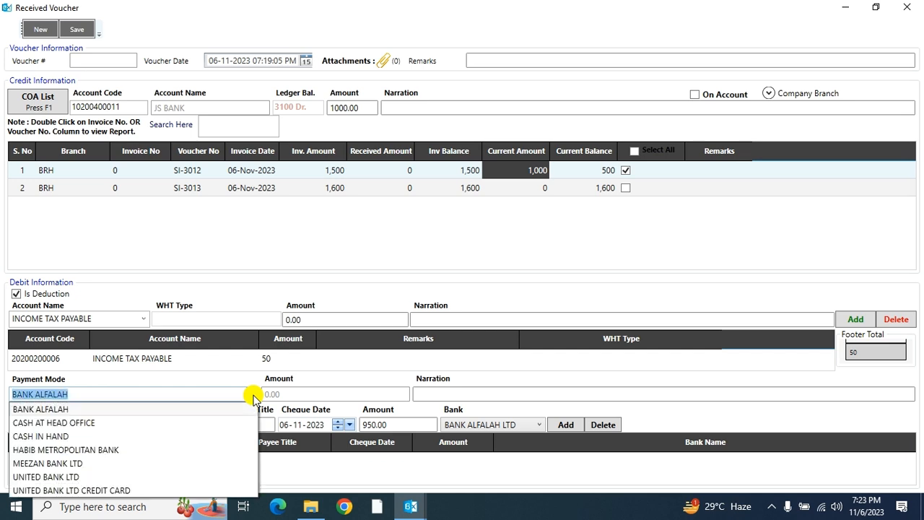
{"action": "left_click", "coordinate": [55, 437]}
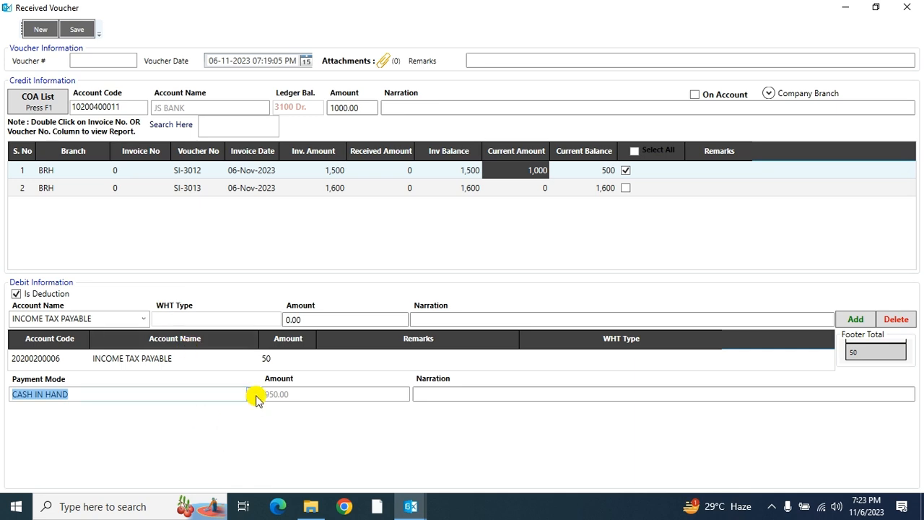
{"action": "left_click", "coordinate": [253, 394]}
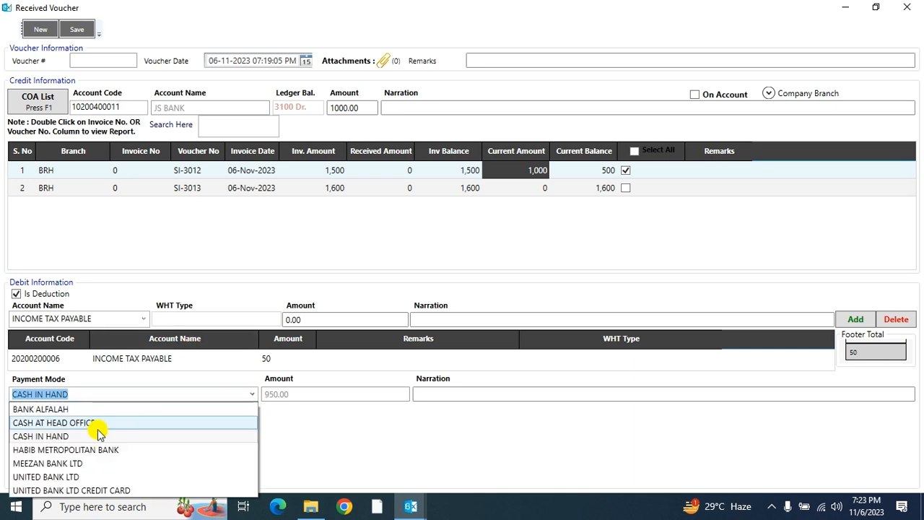
{"action": "left_click", "coordinate": [65, 410]}
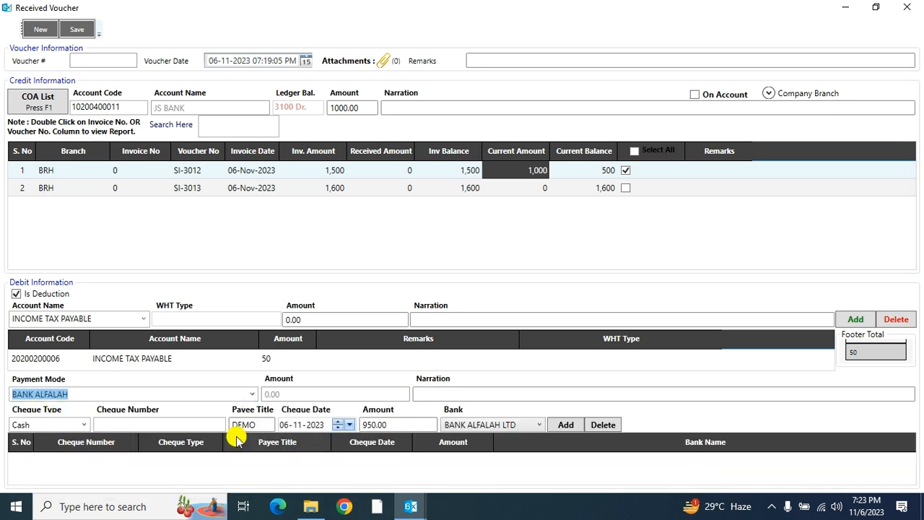
{"action": "left_click", "coordinate": [84, 426]}
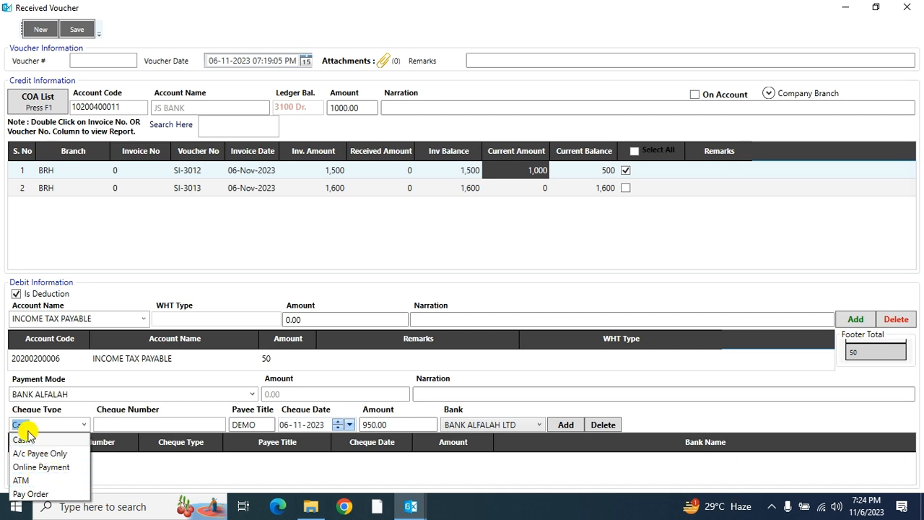
{"action": "left_click", "coordinate": [119, 473]}
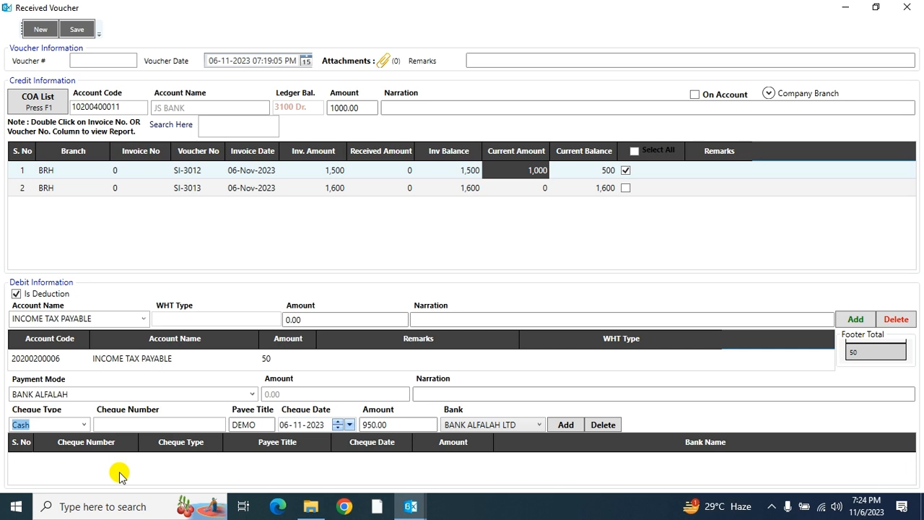
{"action": "left_click", "coordinate": [84, 425]}
{"action": "left_click", "coordinate": [58, 453]}
- Enter cheque number 9, keep the date 06-11-2023, and add the 950 cheque
{"action": "left_click", "coordinate": [112, 424]}
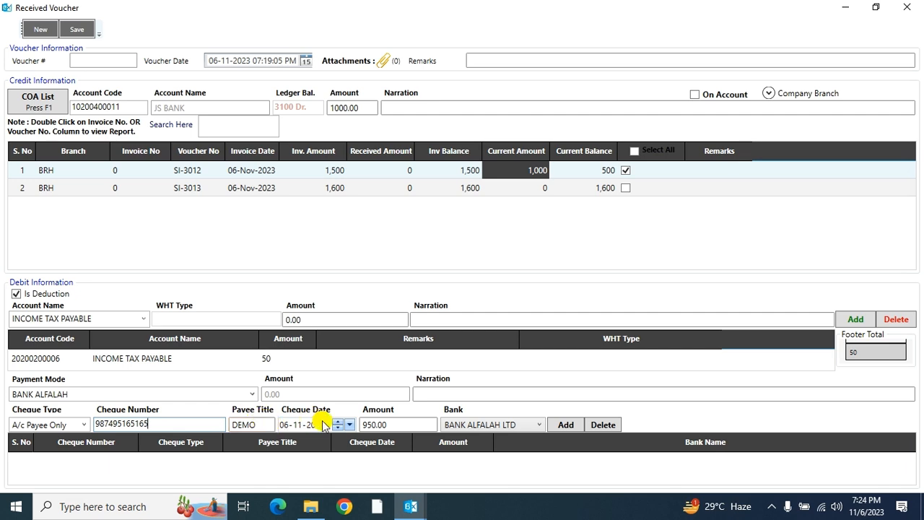
{"action": "left_click", "coordinate": [351, 426]}
{"action": "left_click", "coordinate": [353, 426]}
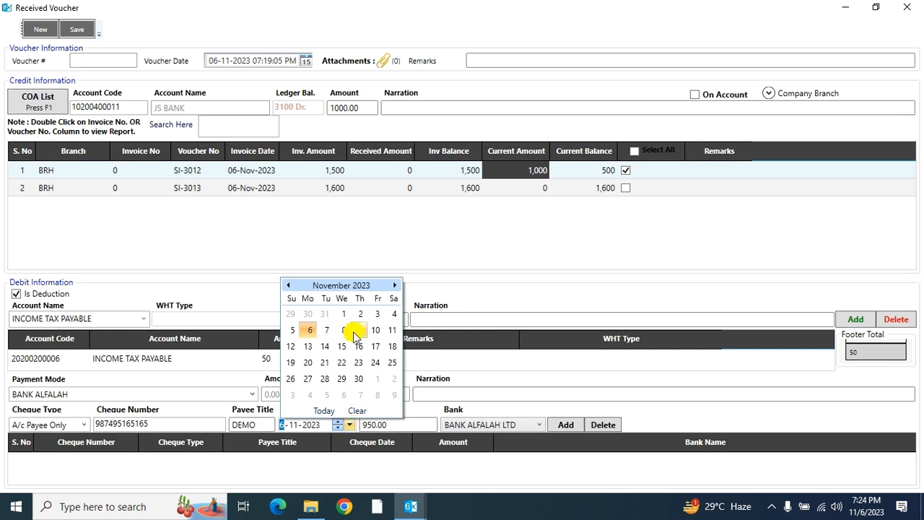
{"action": "left_click", "coordinate": [244, 282]}
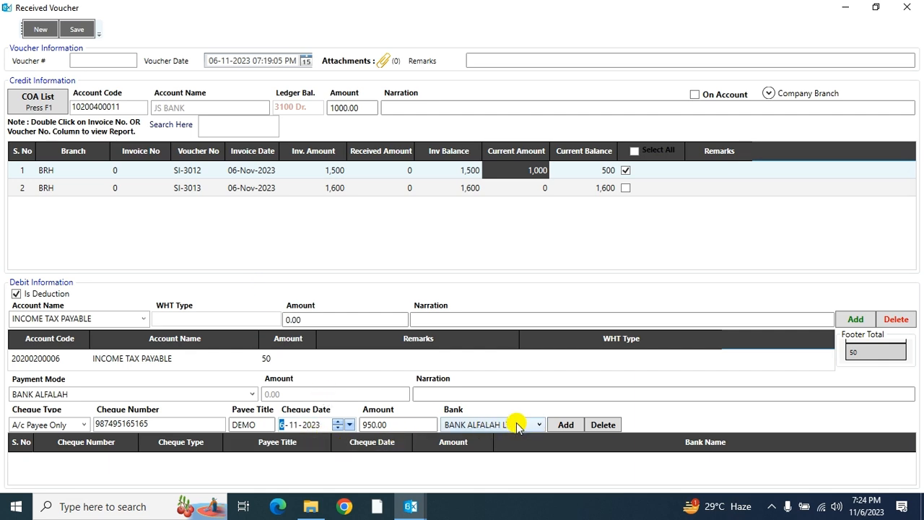
{"action": "left_click", "coordinate": [567, 425]}
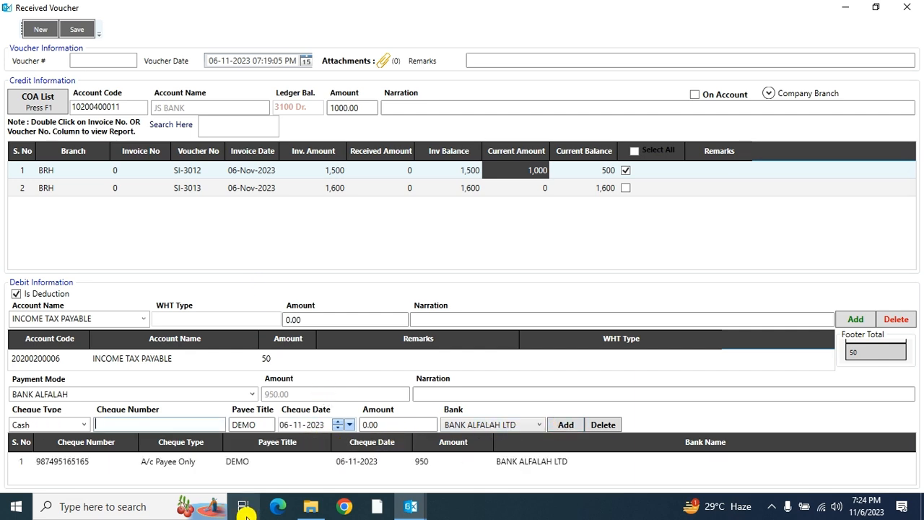
- Enter remarks 'Cash Recevie Voucher' and narrations 'JS Bank' and 'Bank Alafalah', then save
{"action": "left_click", "coordinate": [495, 59]}
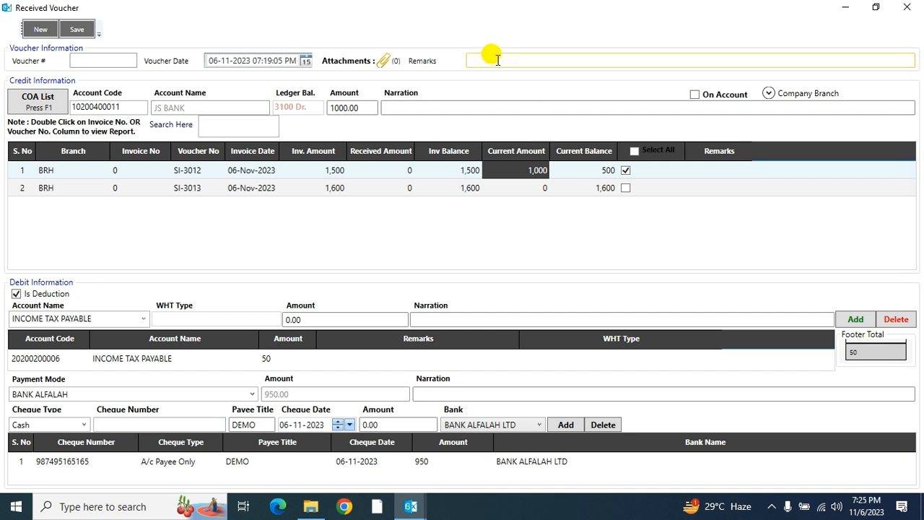
{"action": "type", "text": "Cash Recevie Voucher"}
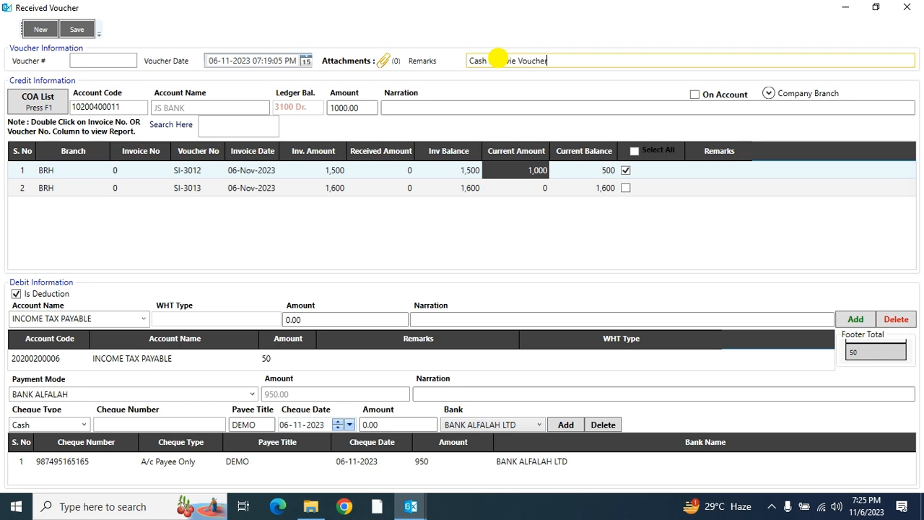
{"action": "left_click", "coordinate": [430, 105]}
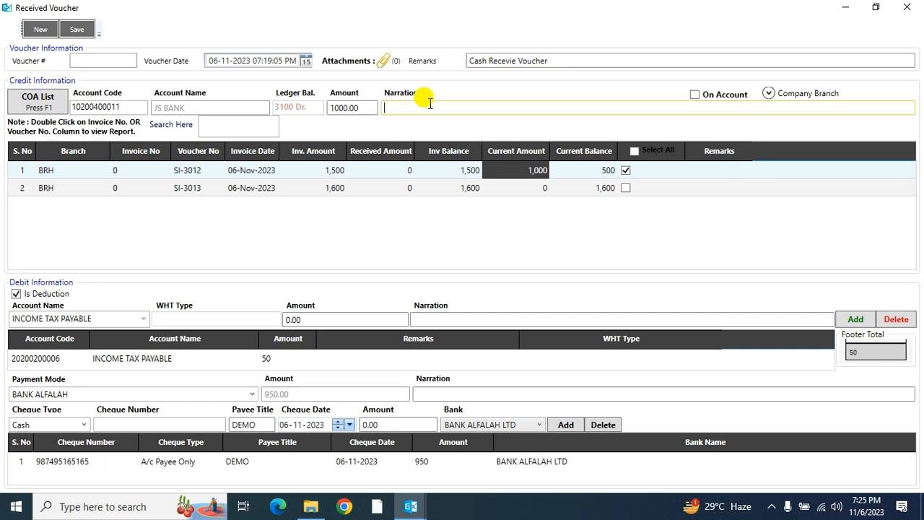
{"action": "type", "text": "JS Bank"}
{"action": "left_click", "coordinate": [422, 396]}
{"action": "type", "text": "B"}
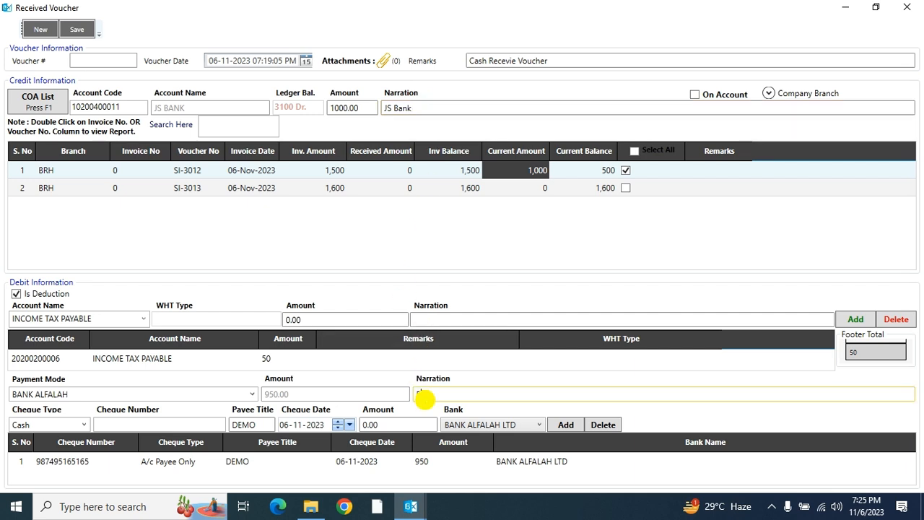
{"action": "type", "text": "ank Alafalah"}
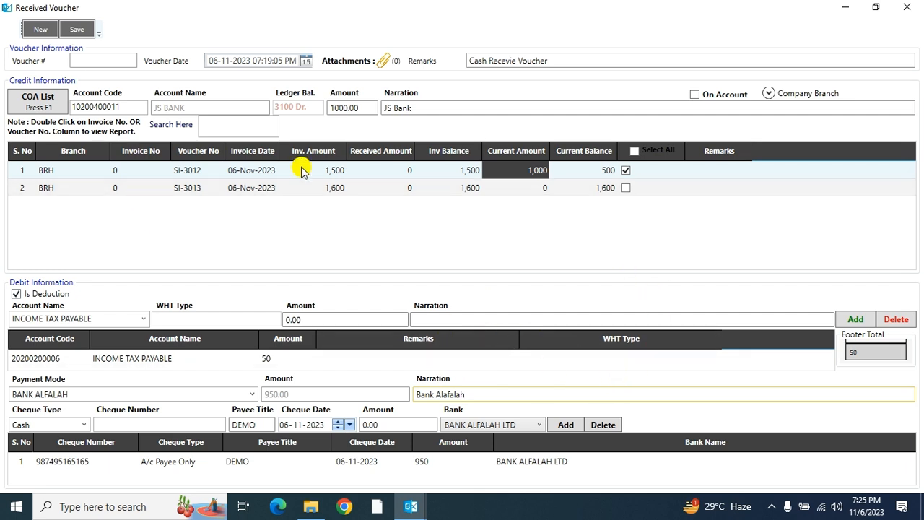
{"action": "left_click", "coordinate": [77, 29]}
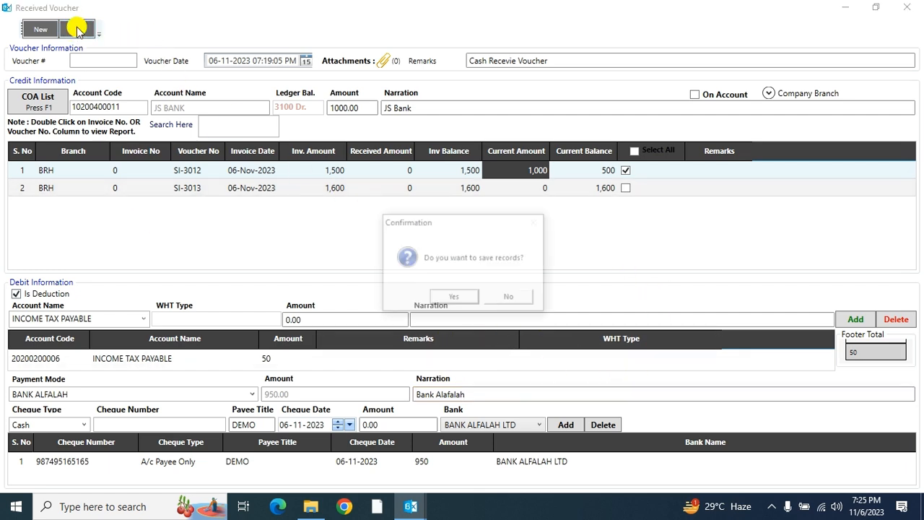
- Confirm saving voucher RV-2, print it, then close and reload today's receive voucher list
{"action": "left_click", "coordinate": [459, 299]}
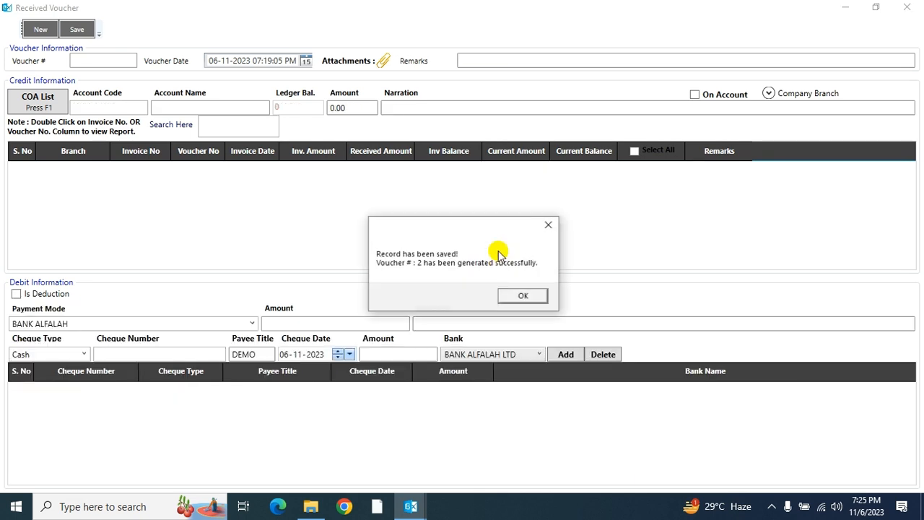
{"action": "left_click", "coordinate": [512, 295]}
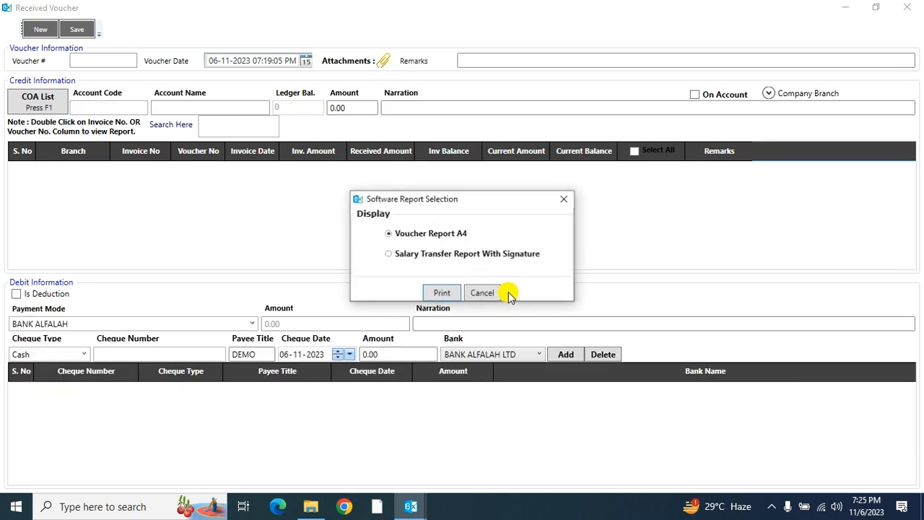
{"action": "left_click", "coordinate": [430, 293]}
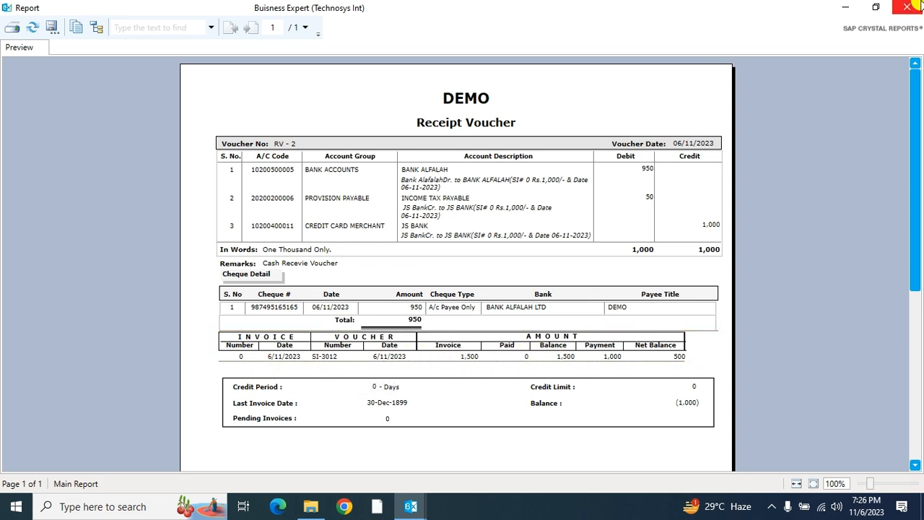
{"action": "left_click", "coordinate": [908, 7]}
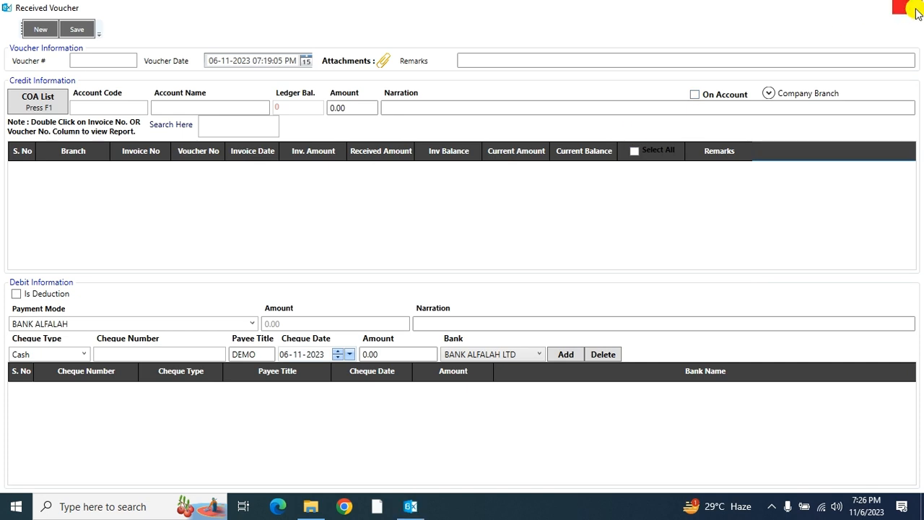
{"action": "left_click", "coordinate": [907, 7]}
{"action": "left_click", "coordinate": [697, 29]}
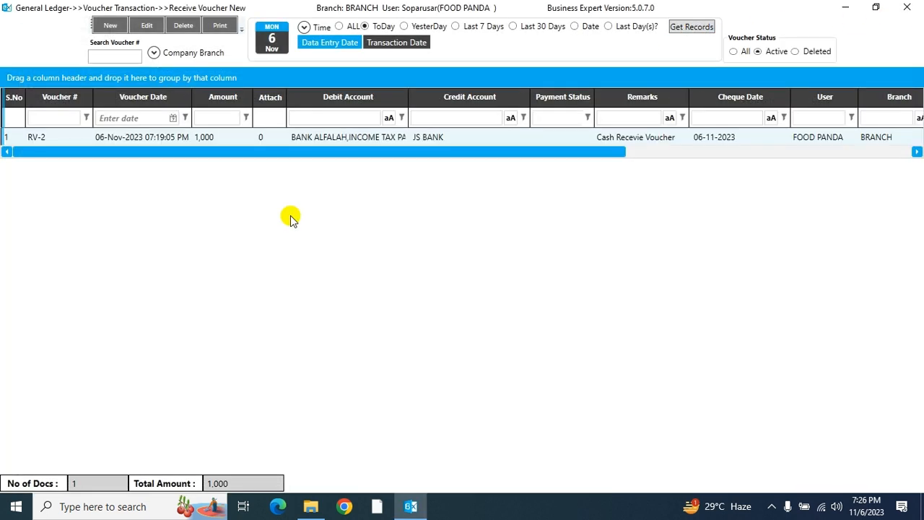
- Start another receipt and credit it to JS BANK, filtering all accounts by 'js'
{"action": "left_click", "coordinate": [240, 137]}
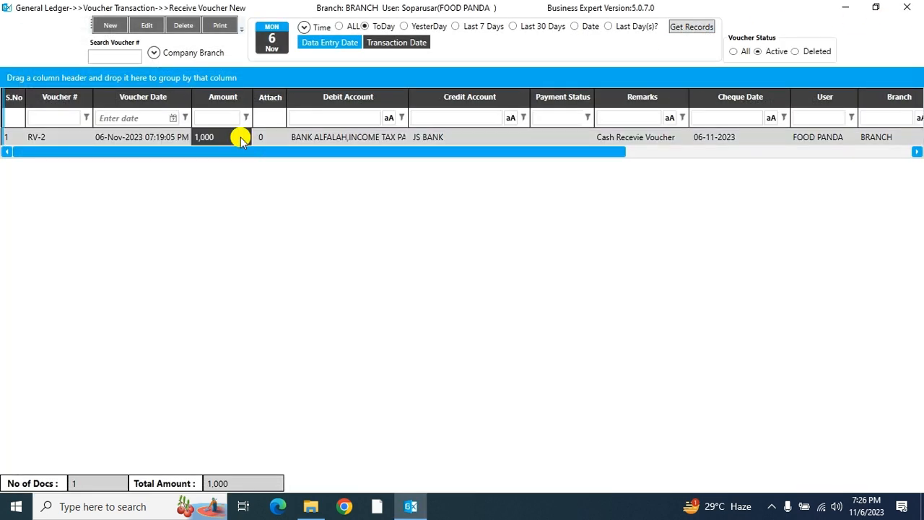
{"action": "left_click", "coordinate": [105, 26]}
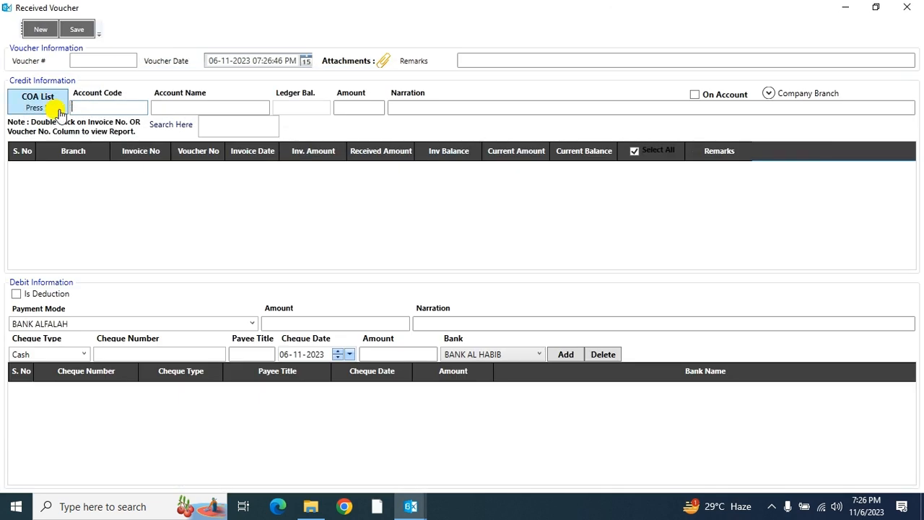
{"action": "left_click", "coordinate": [37, 100]}
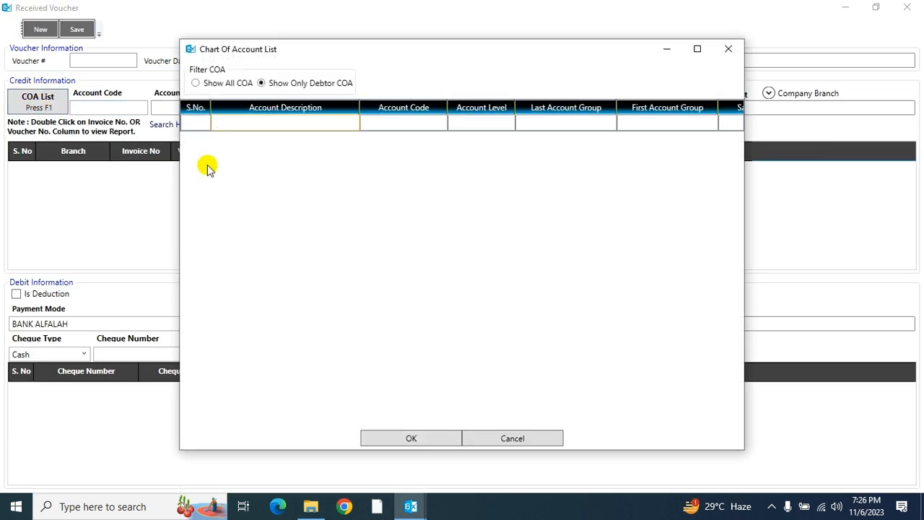
{"action": "left_click", "coordinate": [225, 83]}
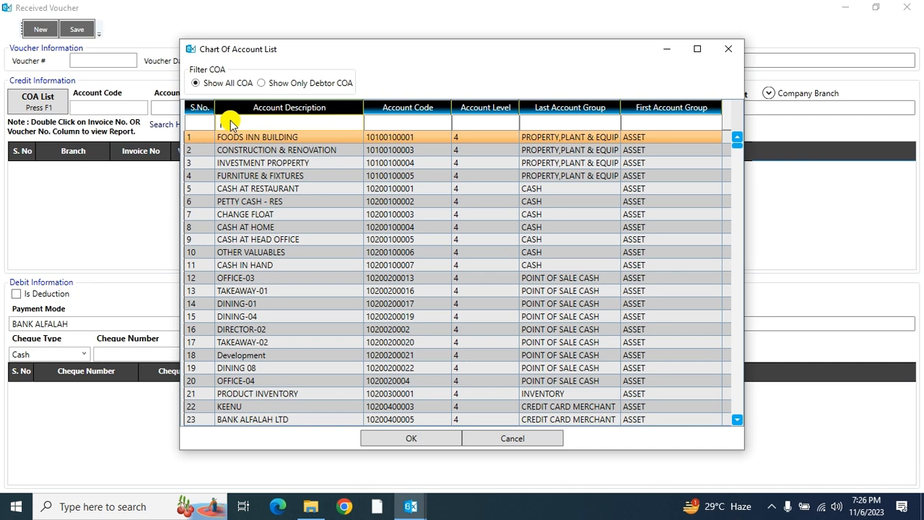
{"action": "type", "text": "js"}
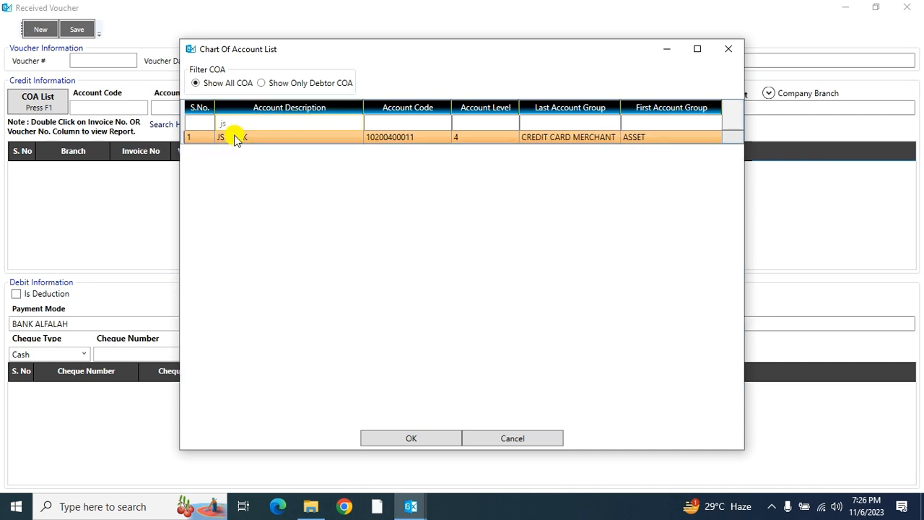
{"action": "left_click", "coordinate": [232, 137]}
{"action": "left_click", "coordinate": [408, 439]}
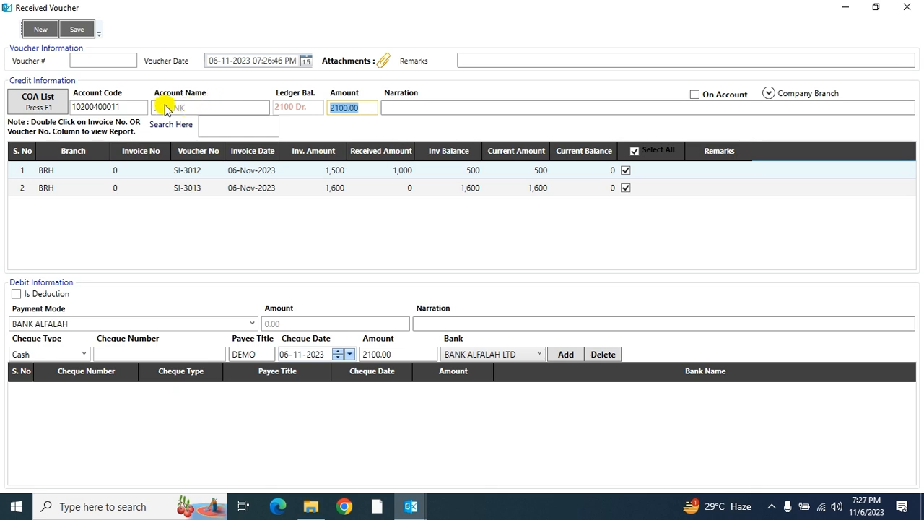
- Mark the JS BANK receipt as on account, paid by CASH IN HAND
{"action": "left_click", "coordinate": [694, 94]}
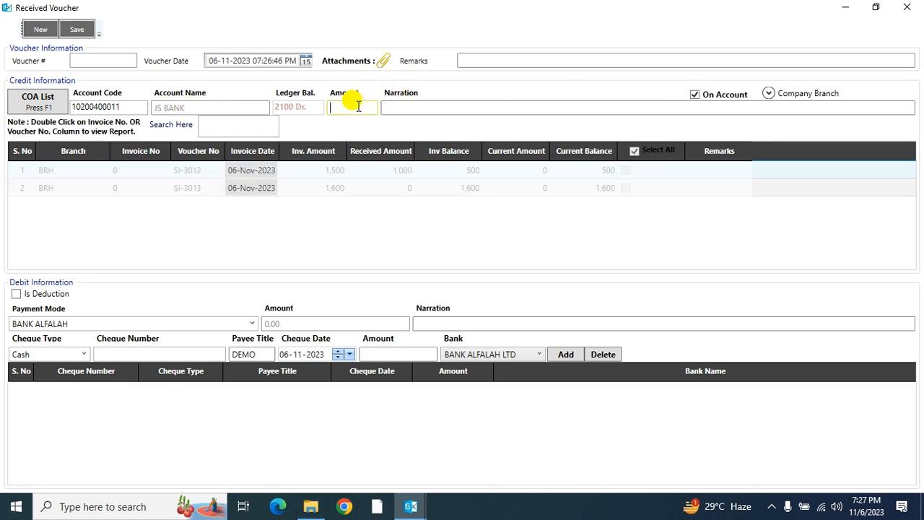
{"action": "type", "text": "1"}
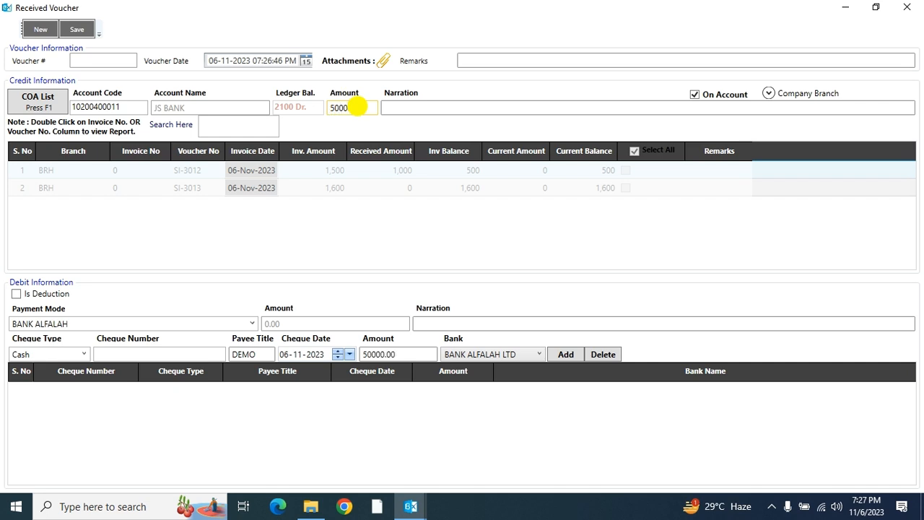
{"action": "left_click", "coordinate": [252, 324]}
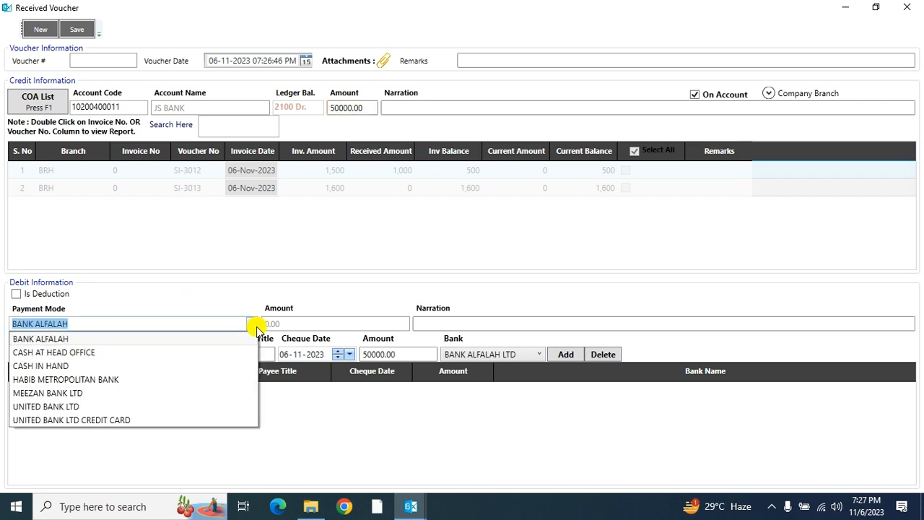
{"action": "left_click", "coordinate": [66, 365]}
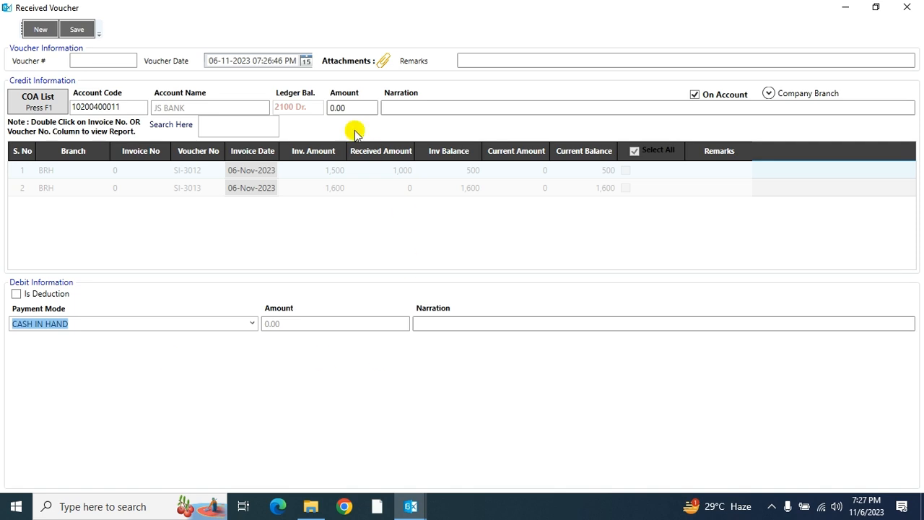
- Enter 50000 as the credit amount and save the receipt
{"action": "left_click", "coordinate": [350, 108]}
{"action": "type", "text": "5000"}
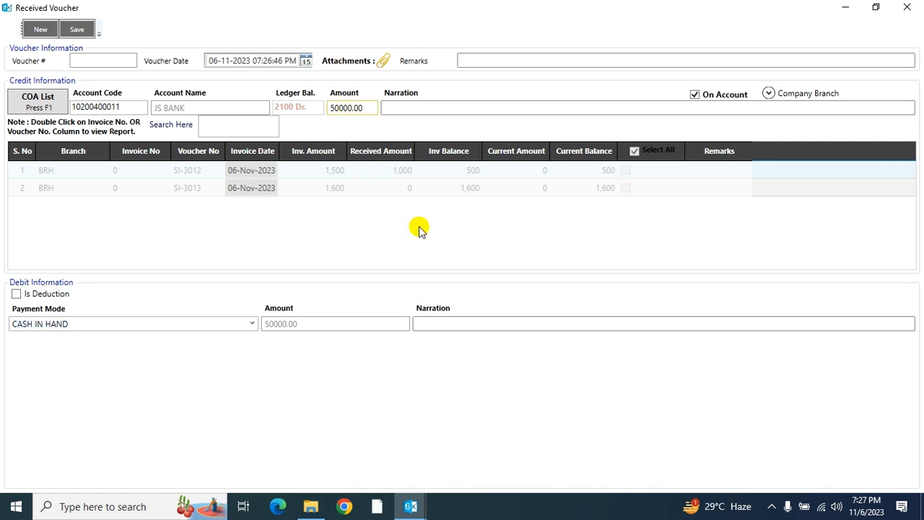
{"action": "left_click", "coordinate": [80, 31]}
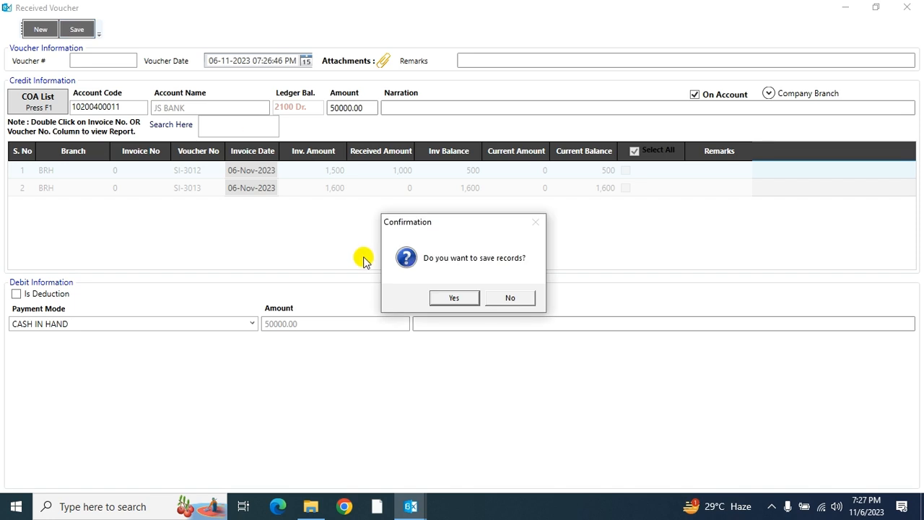
- Confirm saving the receipt as voucher RV-3, preview its printed report, then close the voucher form
{"action": "left_click", "coordinate": [448, 298]}
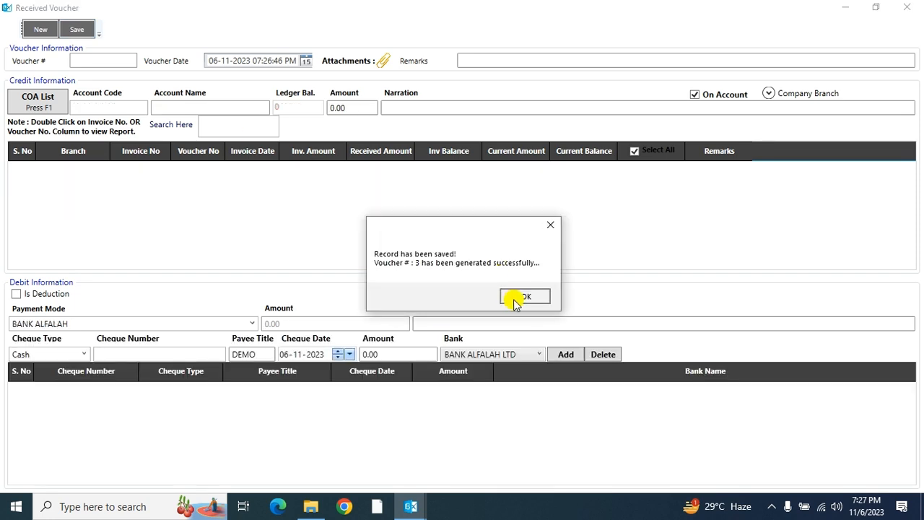
{"action": "left_click", "coordinate": [517, 298]}
{"action": "left_click", "coordinate": [439, 294]}
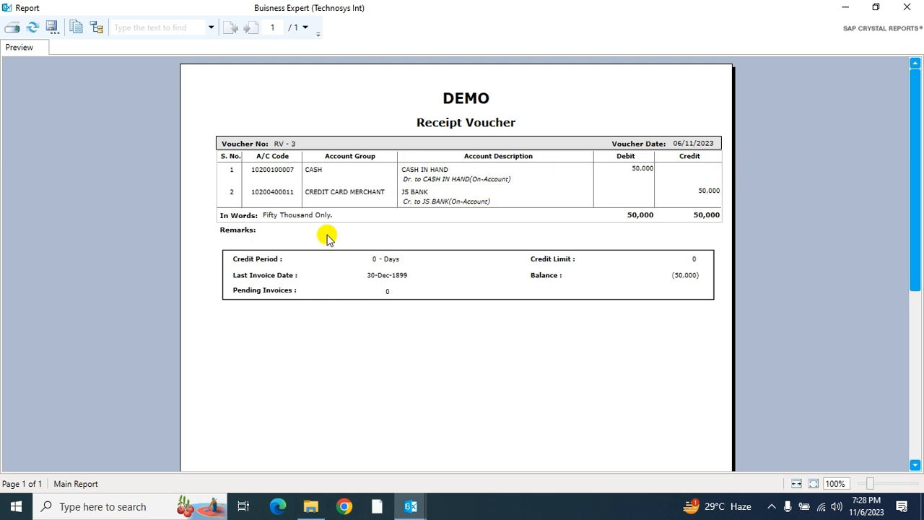
{"action": "left_click", "coordinate": [911, 7]}
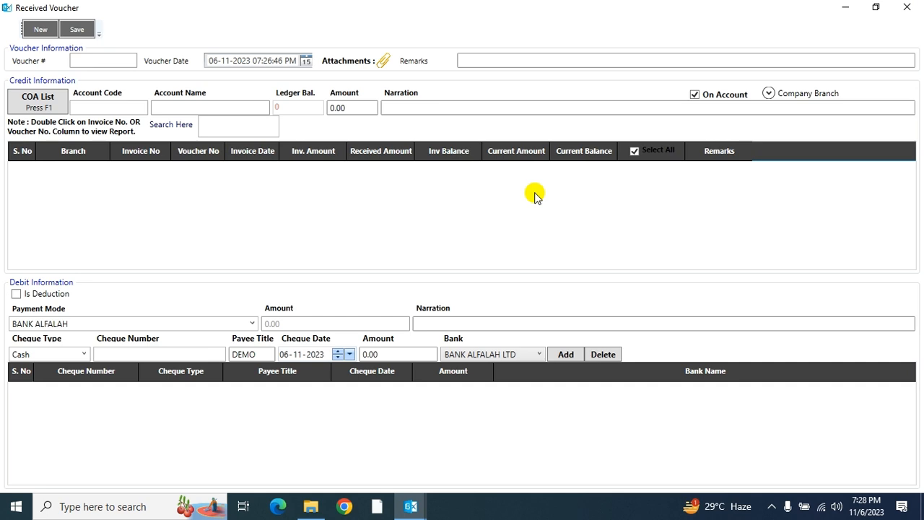
{"action": "left_click", "coordinate": [911, 7]}
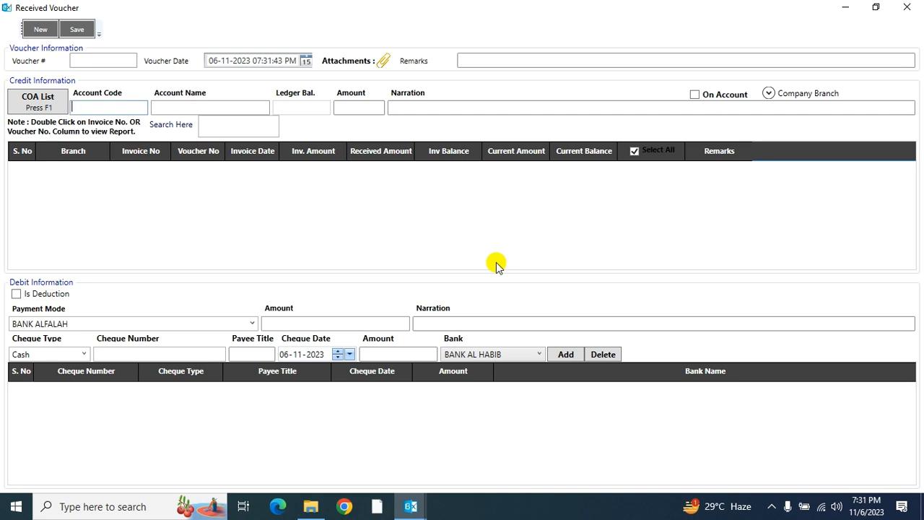
- Pick JS BANK from all chart-of-accounts entries filtered by 'js' and open its invoice reconciliation
{"action": "left_click", "coordinate": [38, 99]}
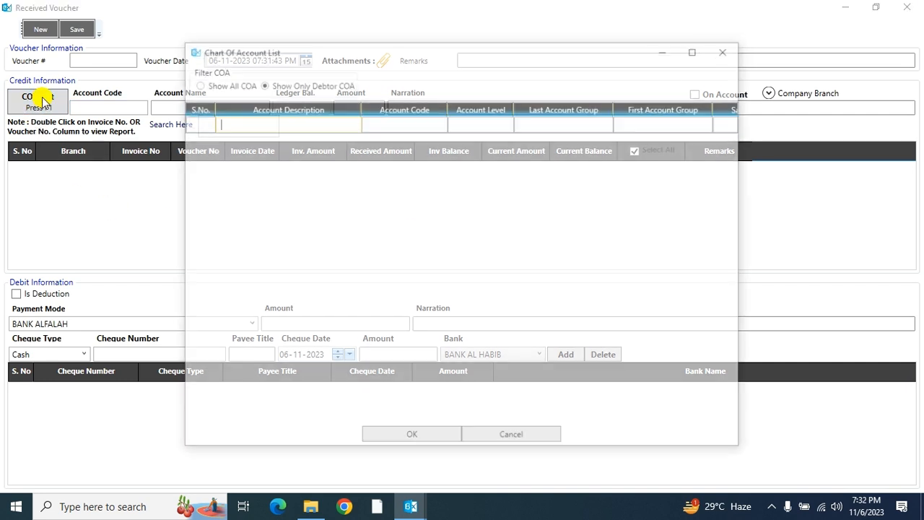
{"action": "left_click", "coordinate": [212, 83]}
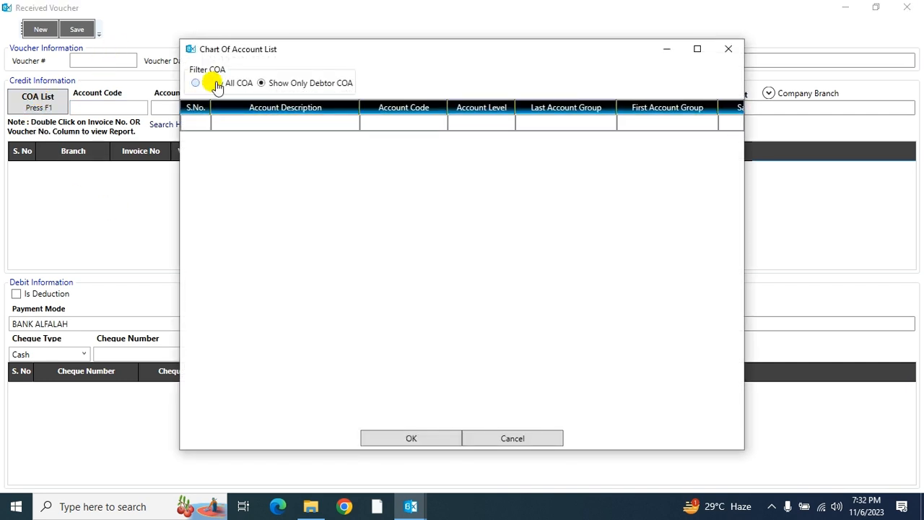
{"action": "type", "text": "js"}
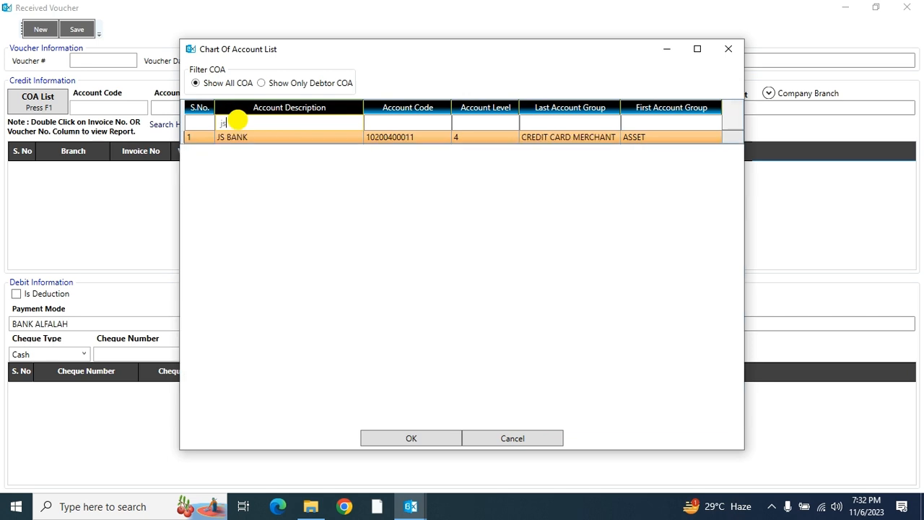
{"action": "left_click", "coordinate": [273, 137]}
{"action": "left_click", "coordinate": [437, 441]}
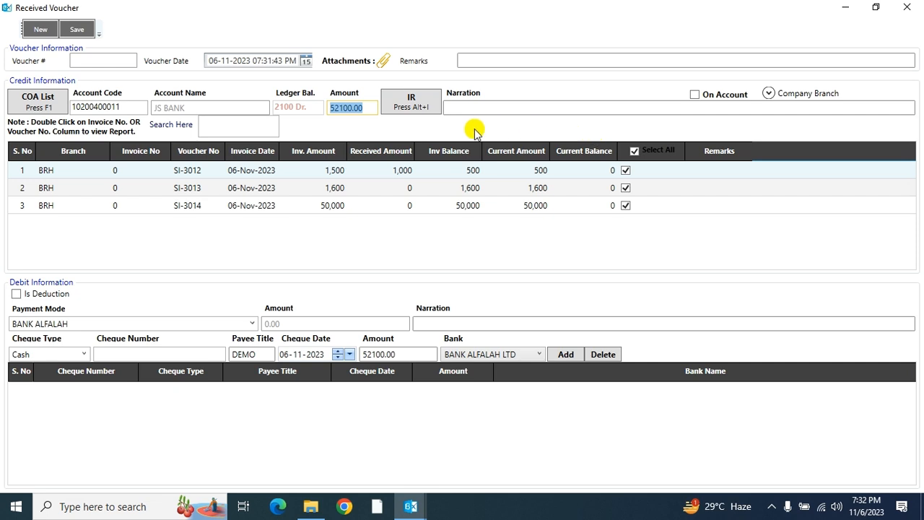
{"action": "left_click", "coordinate": [408, 107]}
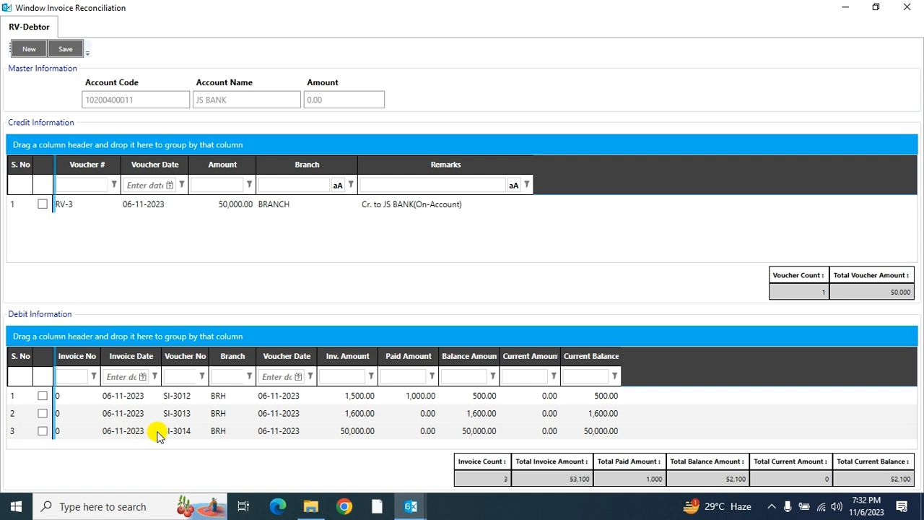
- Reconcile voucher RV-3's 50,000 against invoice SI-3014, save it, and close the reconciliation and voucher windows
{"action": "left_click", "coordinate": [42, 204]}
{"action": "left_click", "coordinate": [42, 430]}
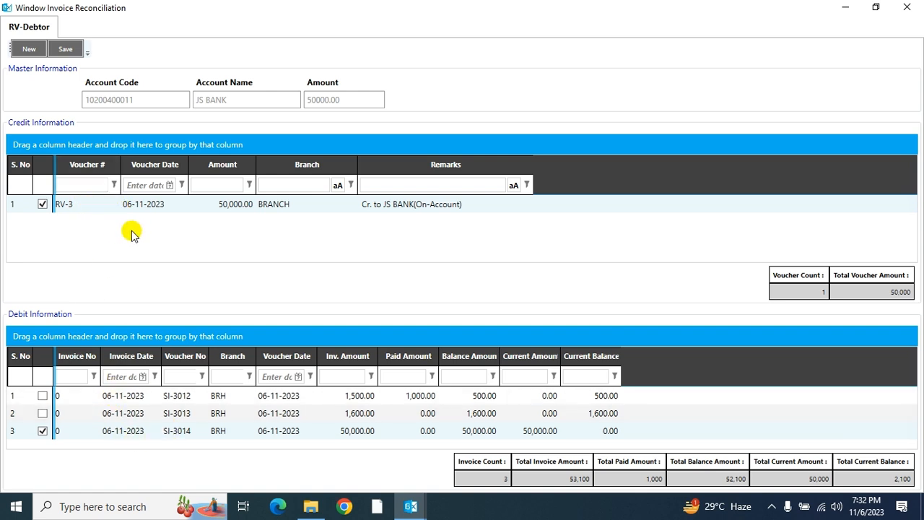
{"action": "left_click", "coordinate": [65, 49]}
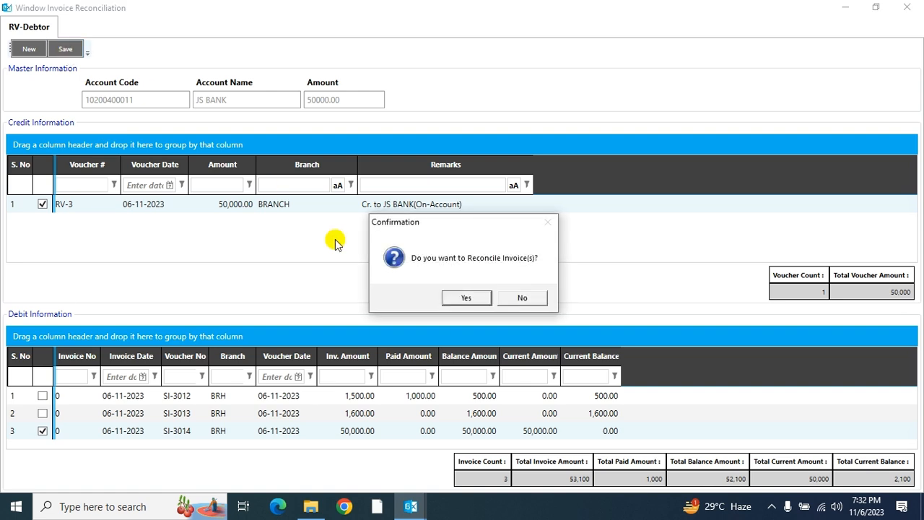
{"action": "left_click", "coordinate": [453, 300]}
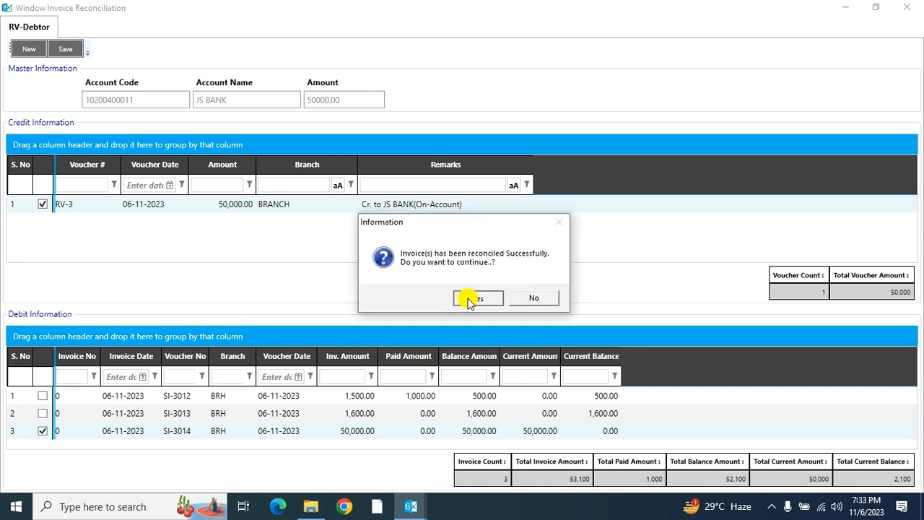
{"action": "left_click", "coordinate": [465, 299]}
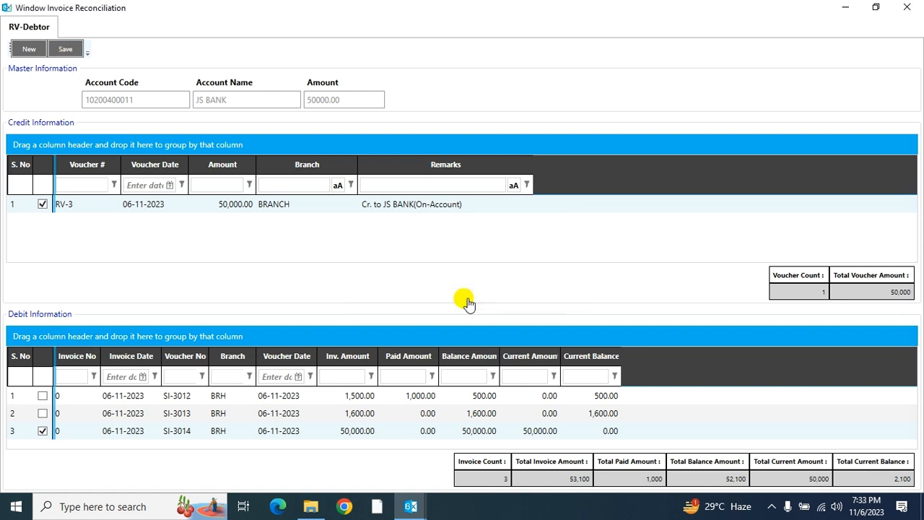
{"action": "left_click", "coordinate": [907, 8]}
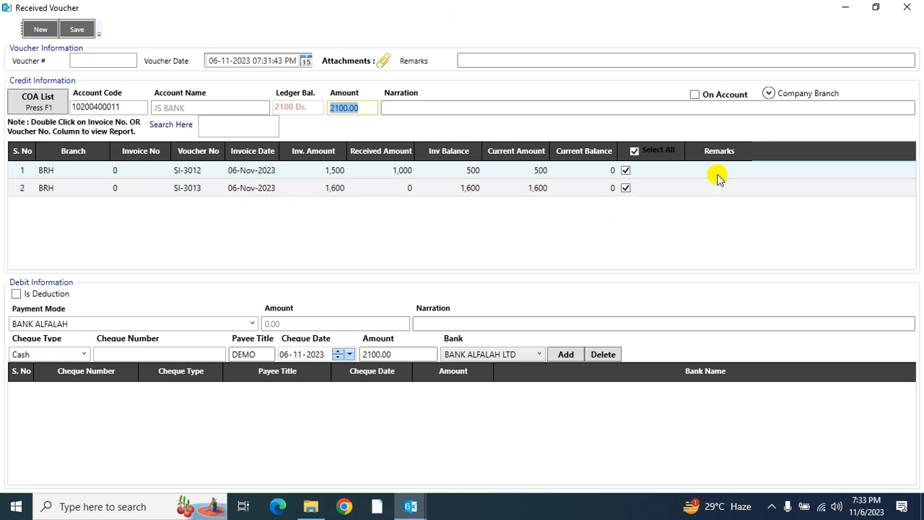
{"action": "left_click", "coordinate": [913, 7]}
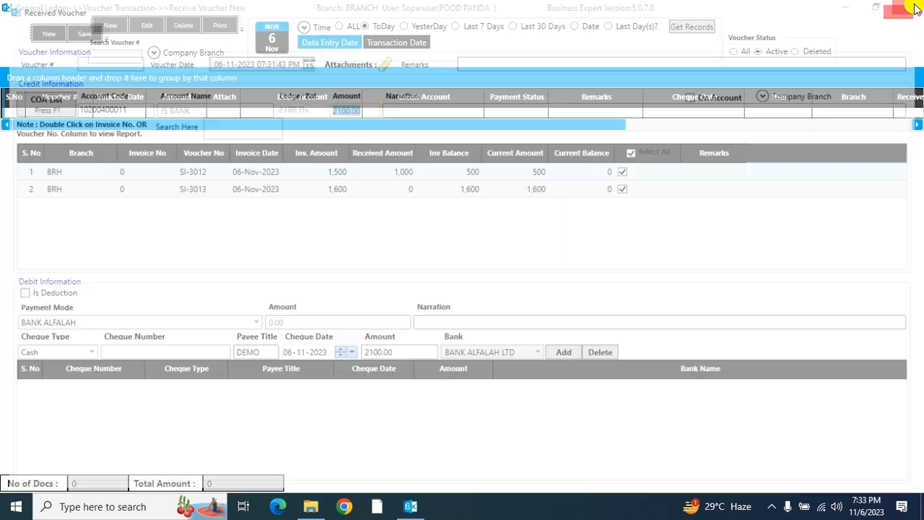
- Load today's vouchers, showing RV-3 (50,000) and RV-2 (1,000) for JS BANK
{"action": "left_click", "coordinate": [698, 29]}
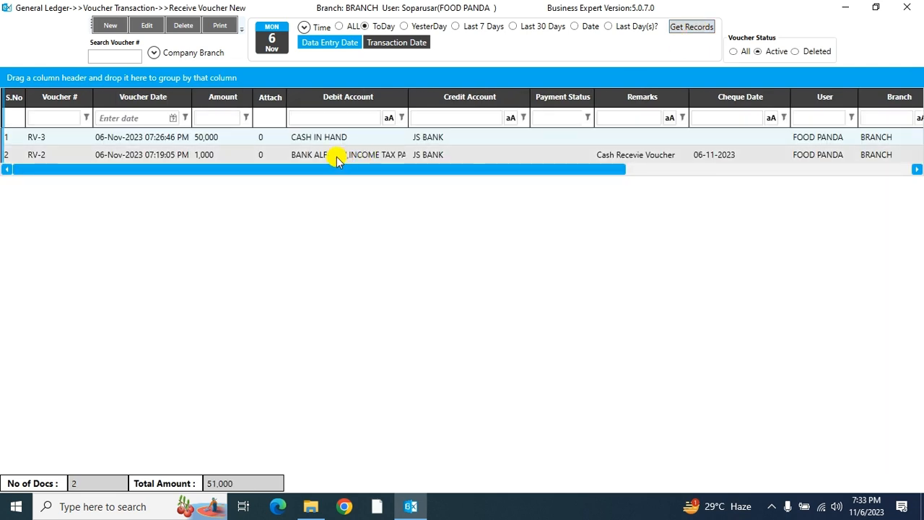
{"action": "left_click", "coordinate": [223, 144]}
{"action": "left_click", "coordinate": [218, 155]}
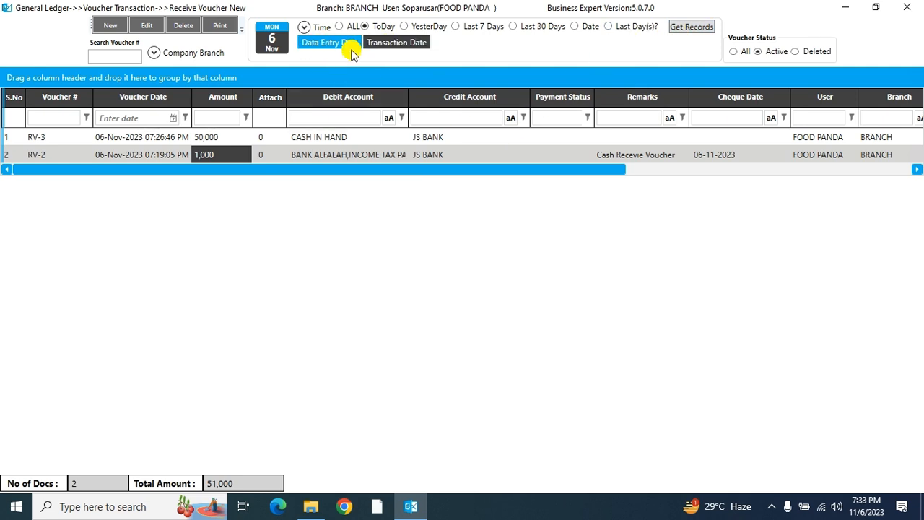
- Date the voucher list by Transaction Date and check the Company Branch choices
{"action": "left_click", "coordinate": [339, 42]}
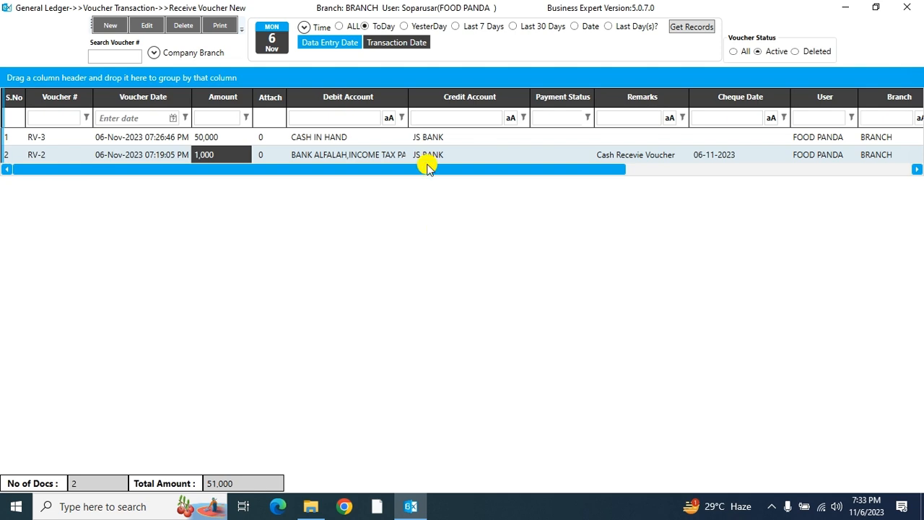
{"action": "left_click", "coordinate": [404, 44]}
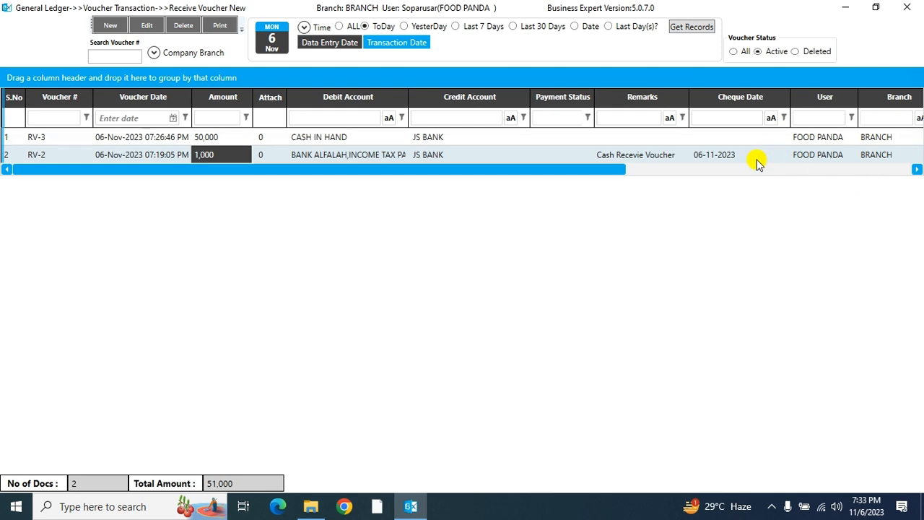
{"action": "left_click", "coordinate": [152, 54]}
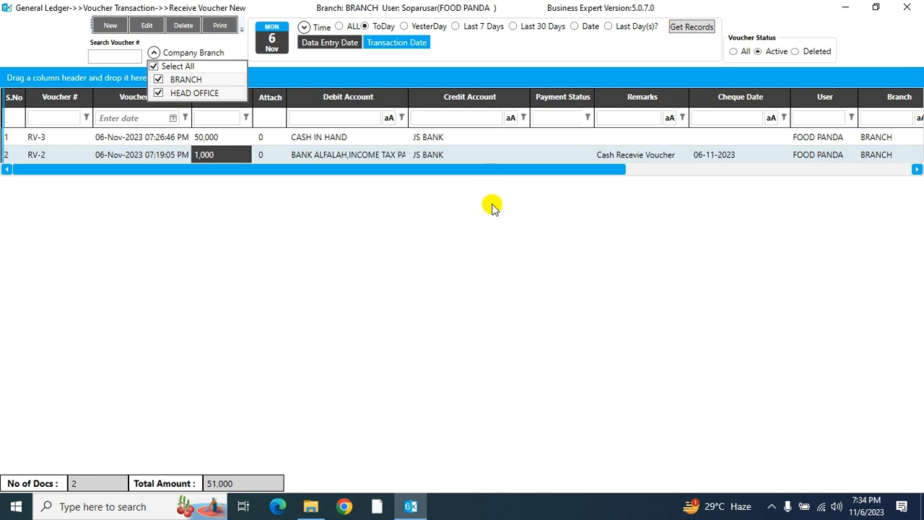
{"action": "left_click", "coordinate": [476, 248]}
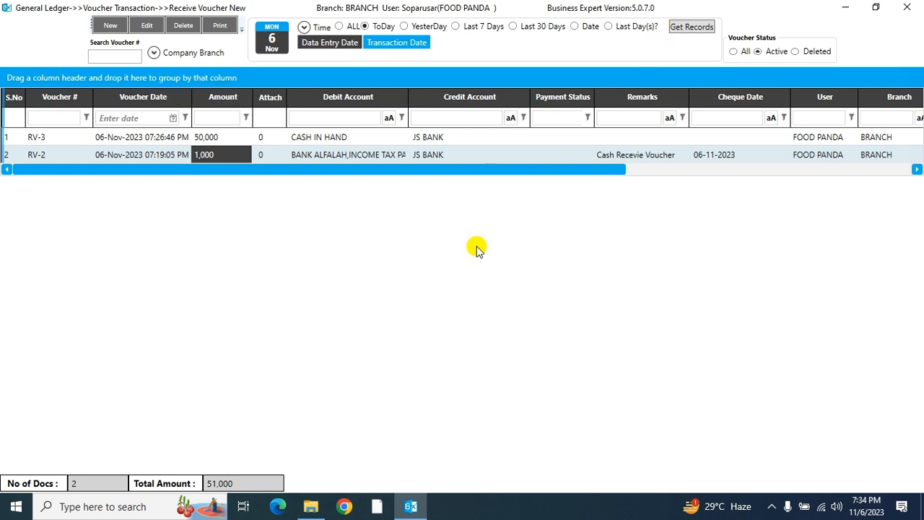
- Search the list for voucher number 3, then clear the search
{"action": "left_click", "coordinate": [121, 53]}
{"action": "type", "text": "3"}
{"action": "key", "text": "Return"}
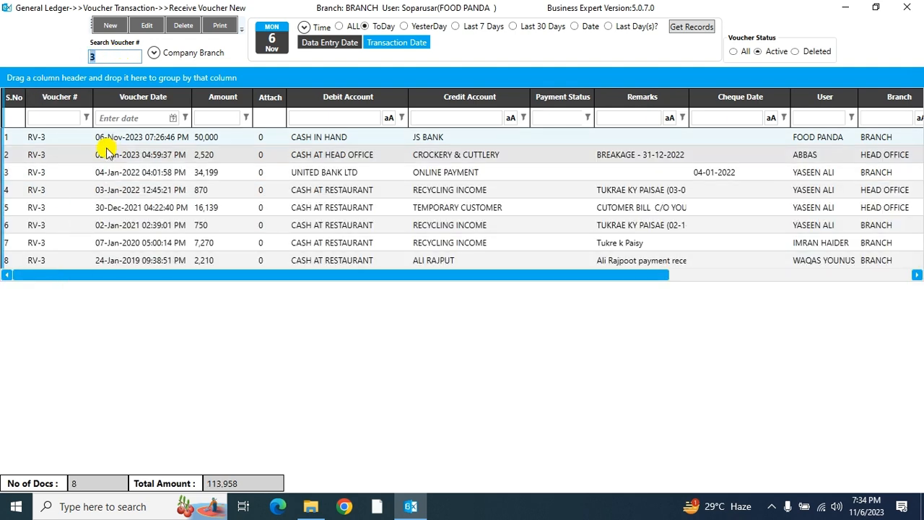
{"action": "key", "text": "BackSpace"}
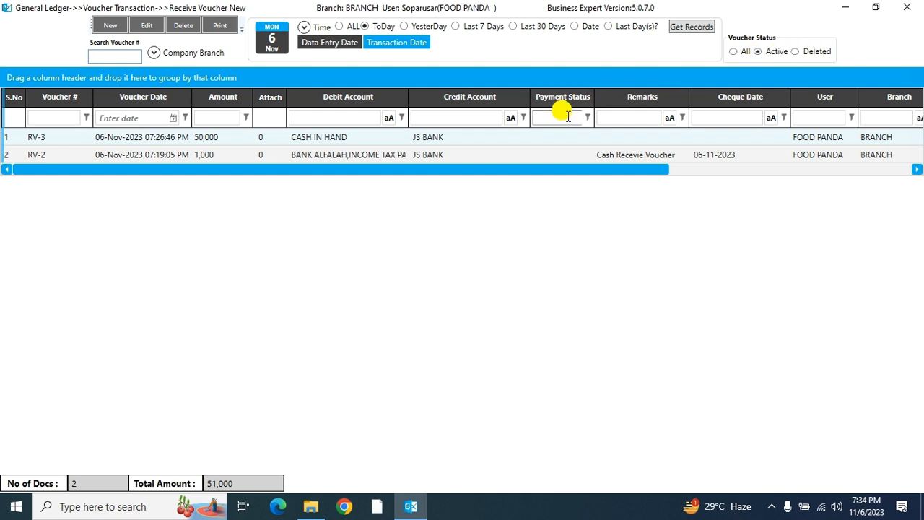
- Delete voucher RV-2 and confirm the deletion
{"action": "left_click", "coordinate": [295, 158]}
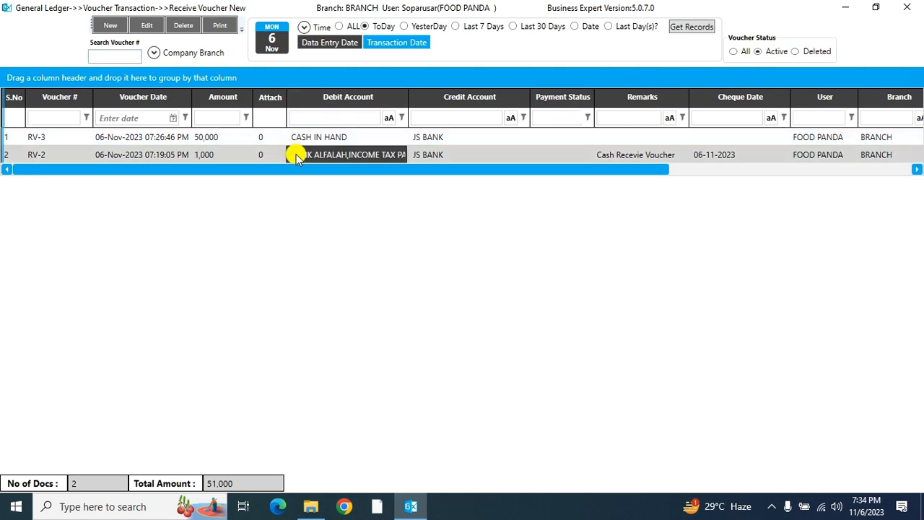
{"action": "left_click", "coordinate": [184, 25]}
{"action": "left_click", "coordinate": [469, 302]}
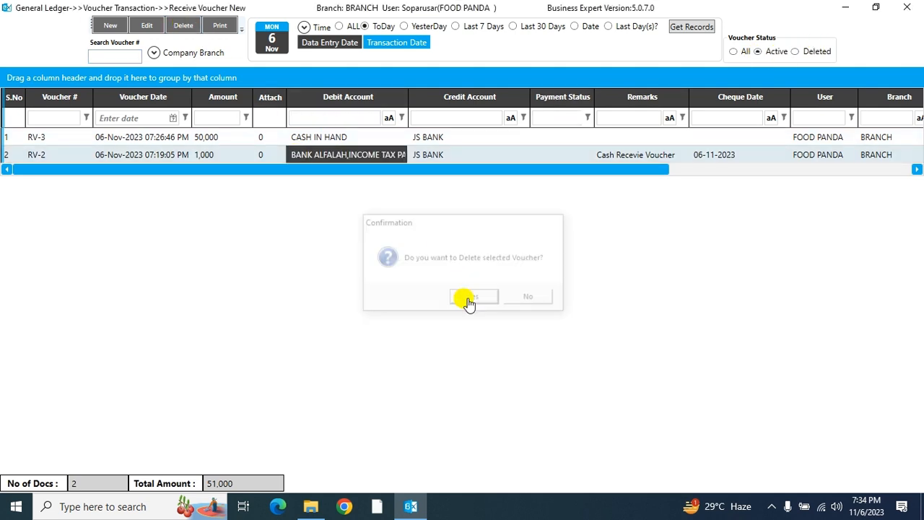
{"action": "left_click", "coordinate": [516, 302]}
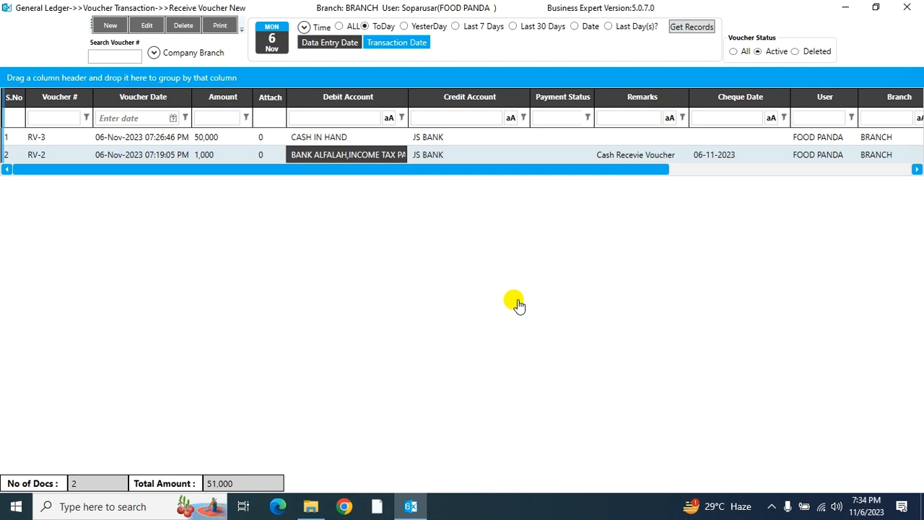
- Check the Deleted, Active and All voucher lists, ending on Active with only RV-3 selected
{"action": "left_click", "coordinate": [796, 52]}
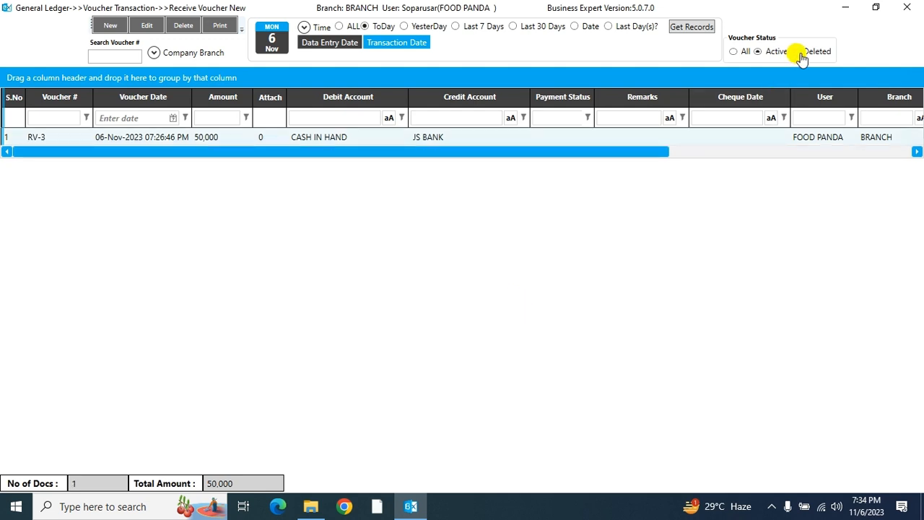
{"action": "left_click", "coordinate": [693, 28]}
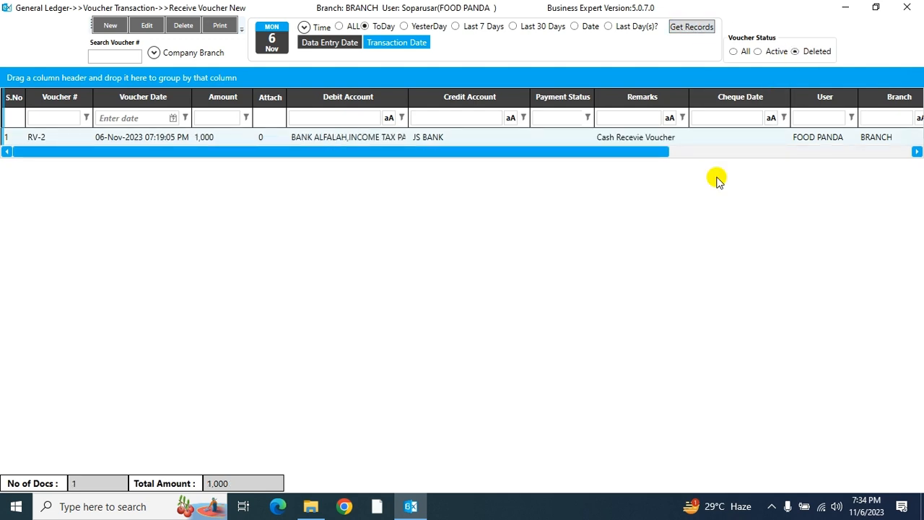
{"action": "left_click", "coordinate": [758, 52]}
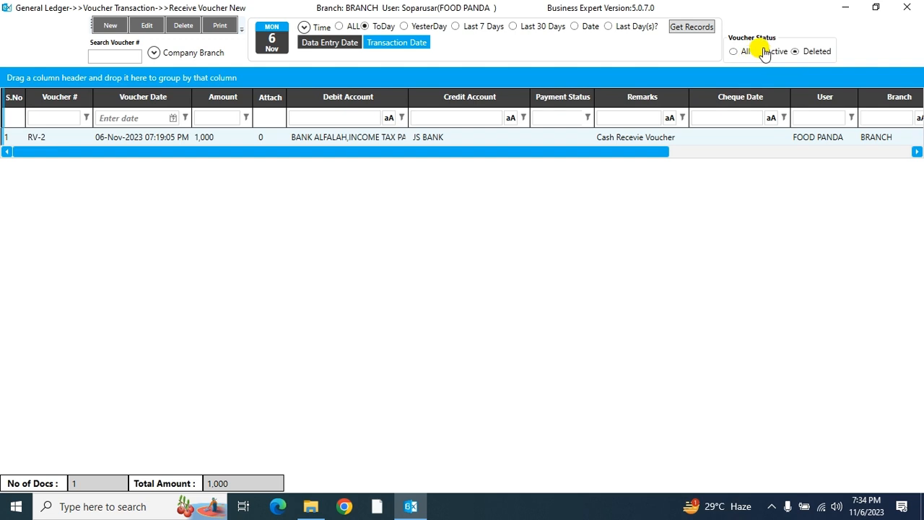
{"action": "left_click", "coordinate": [689, 27]}
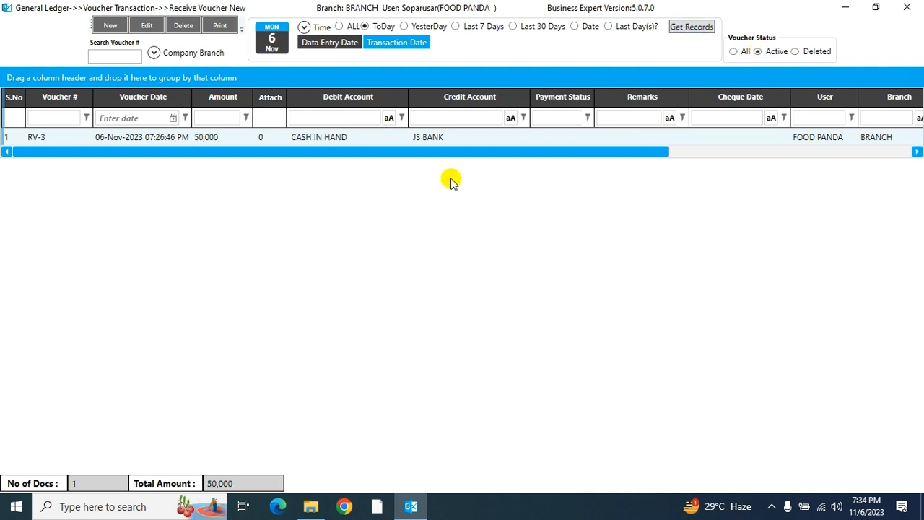
{"action": "left_click", "coordinate": [733, 51]}
{"action": "left_click", "coordinate": [702, 28]}
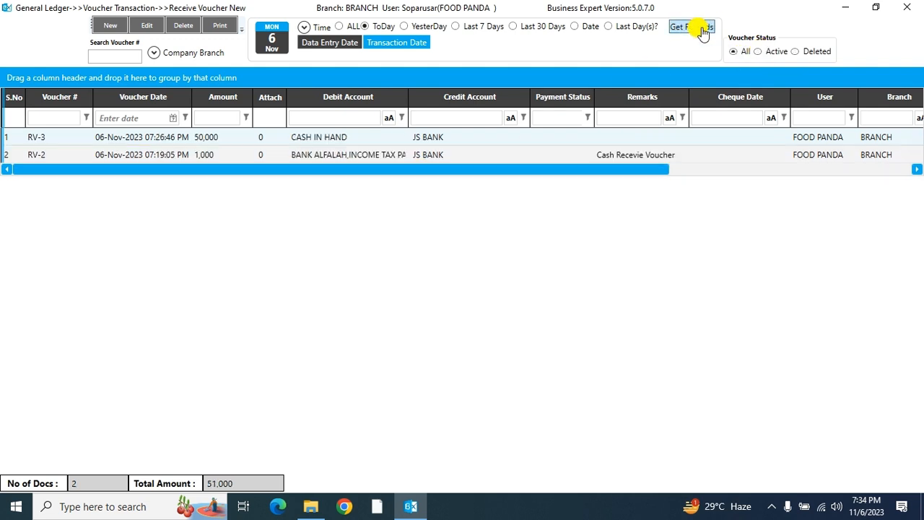
{"action": "left_click", "coordinate": [763, 52]}
{"action": "left_click", "coordinate": [695, 32]}
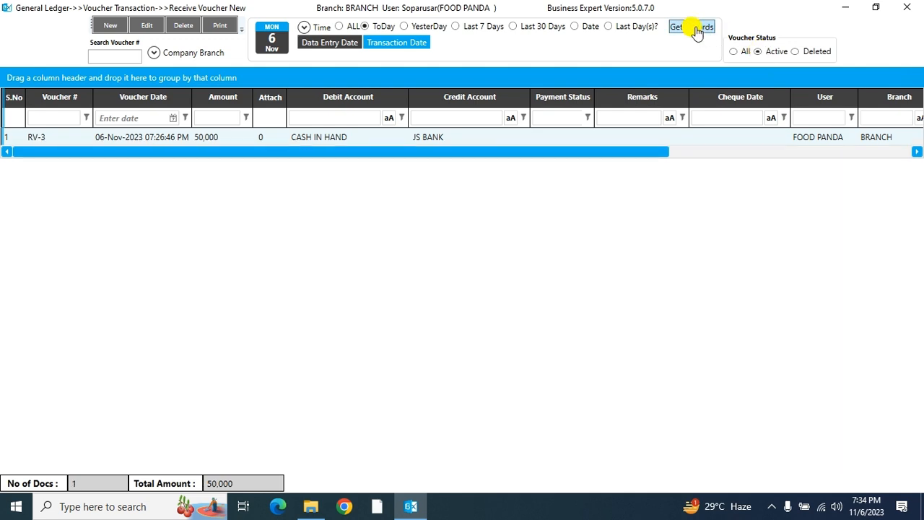
{"action": "left_click", "coordinate": [241, 138]}
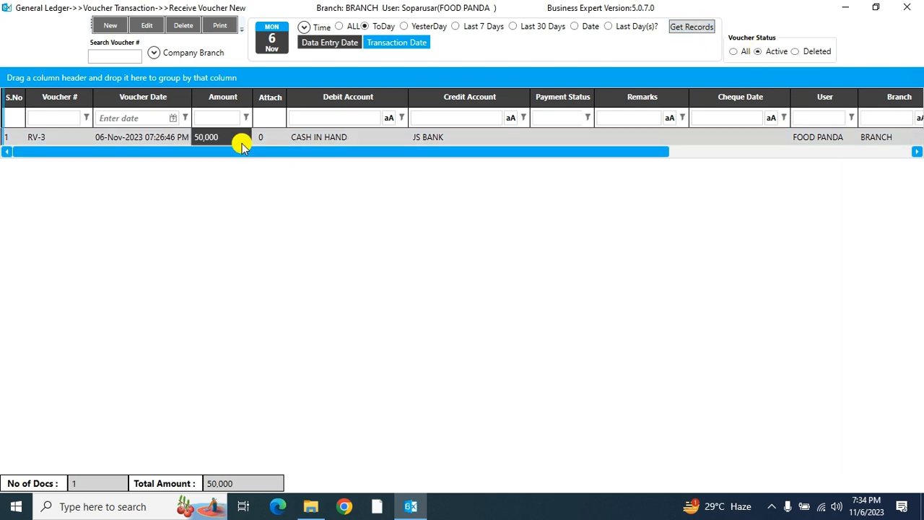
{"action": "left_click", "coordinate": [220, 28]}
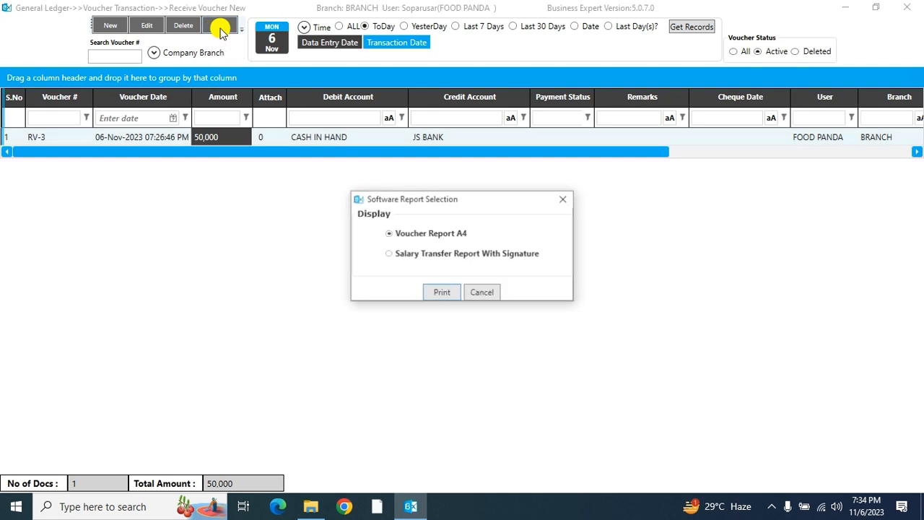
{"action": "left_click", "coordinate": [482, 293]}
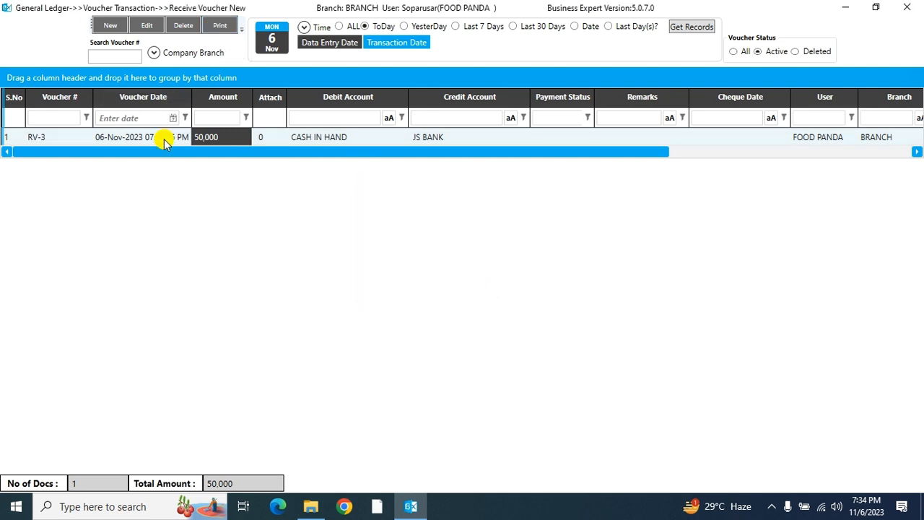
{"action": "left_click", "coordinate": [167, 139]}
{"action": "left_click", "coordinate": [143, 26]}
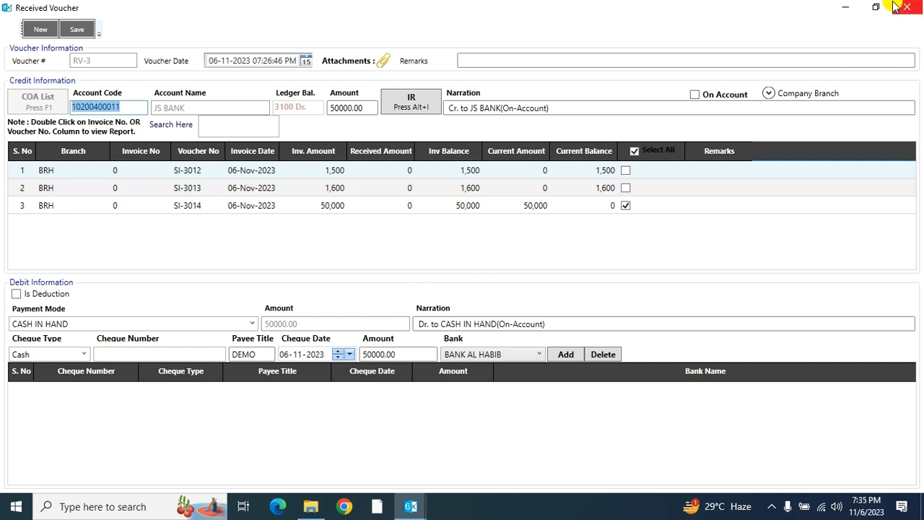
{"action": "left_click", "coordinate": [898, 6]}
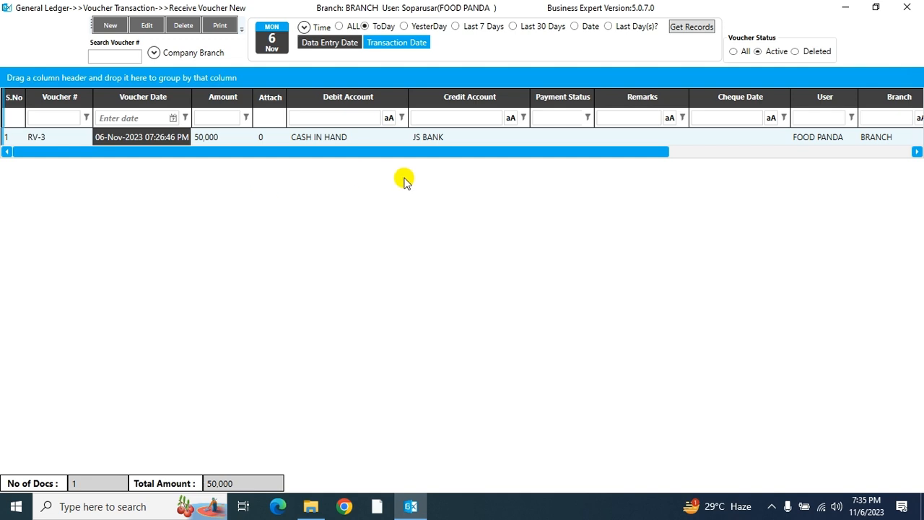
{"action": "left_click", "coordinate": [385, 138]}
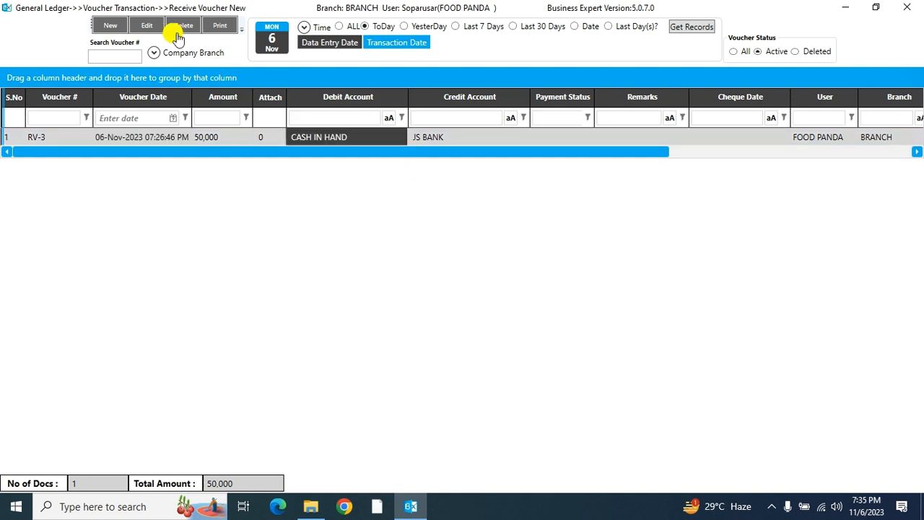